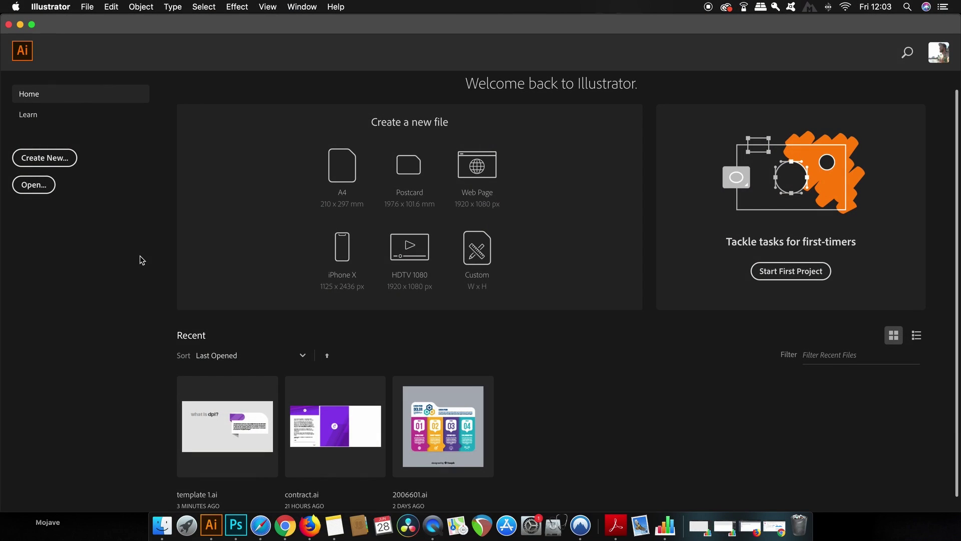
# Step: Create a new 1000 × 1000 px CMYK document in pixels with two artboards
pyautogui.click(89, 6)
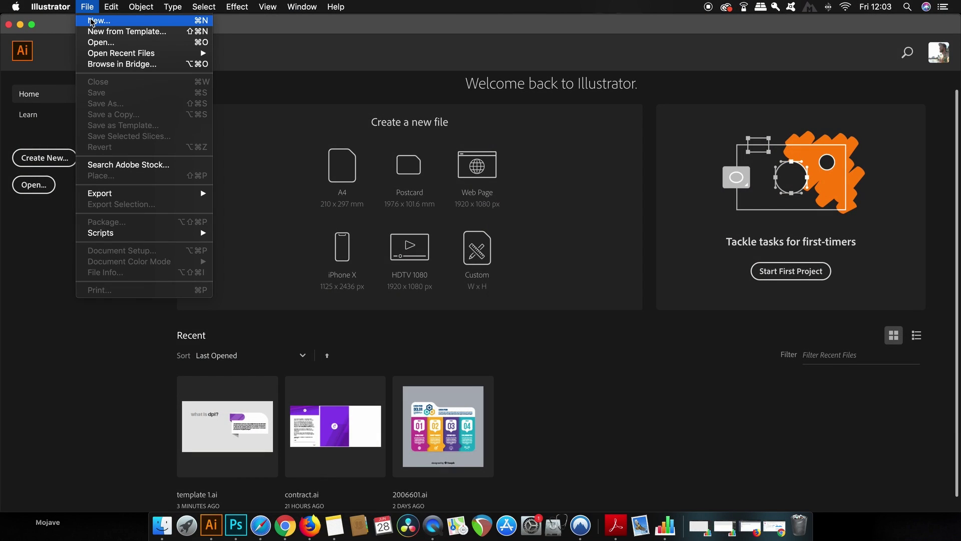
pyautogui.click(91, 21)
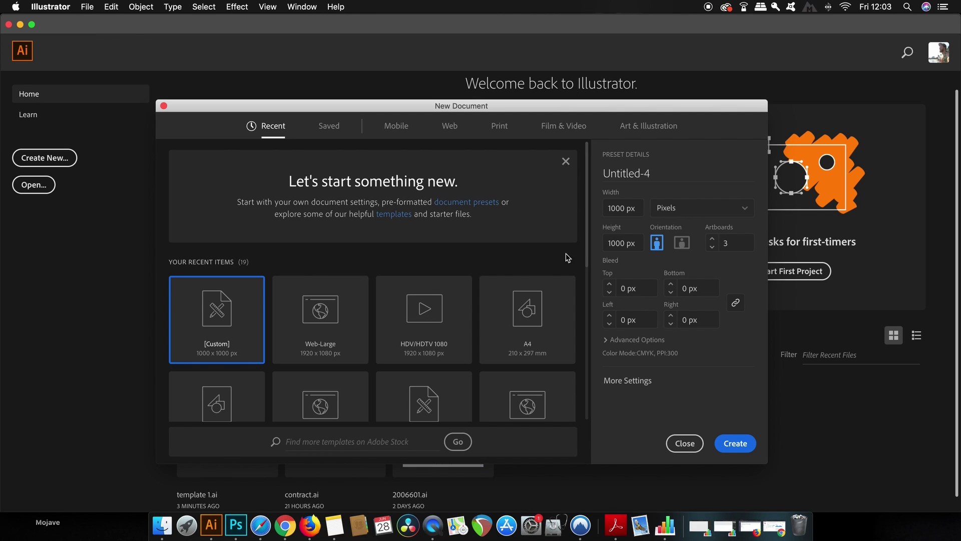
pyautogui.click(633, 207)
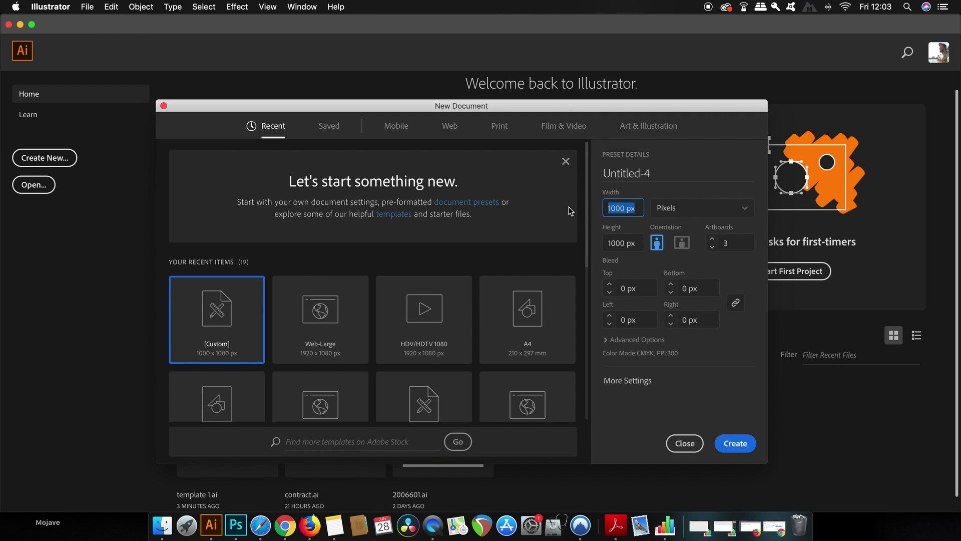
pyautogui.click(631, 339)
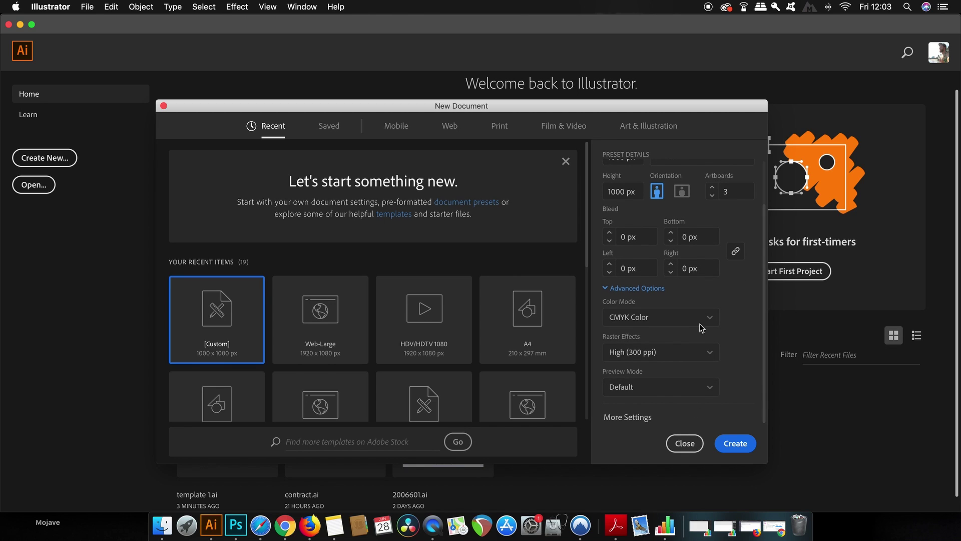
pyautogui.scroll(3, 701, 325)
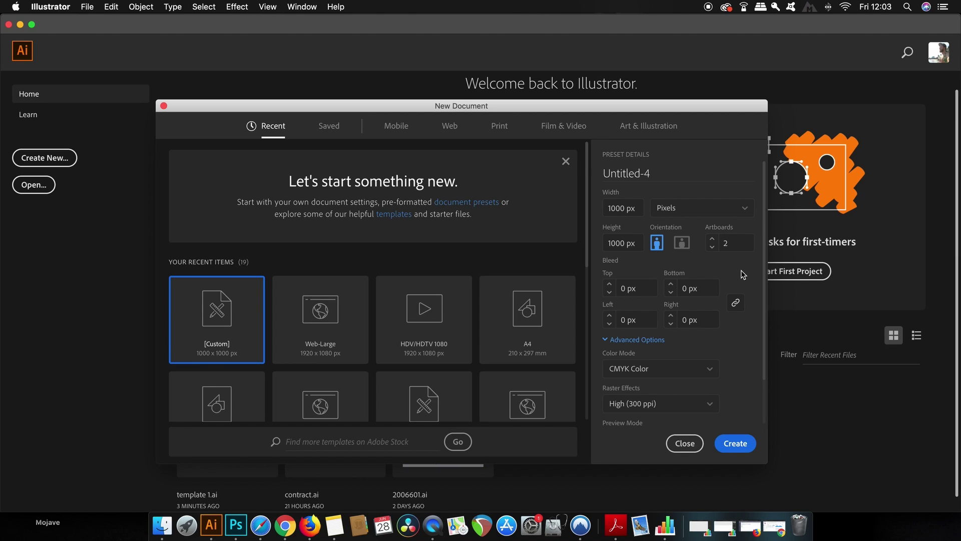
pyautogui.scroll(-3, 686, 259)
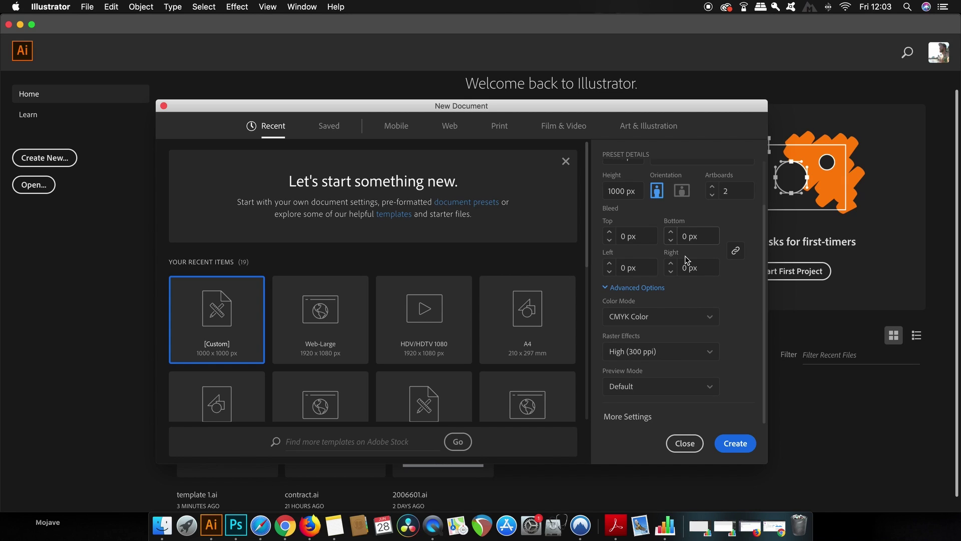
pyautogui.scroll(3, 688, 259)
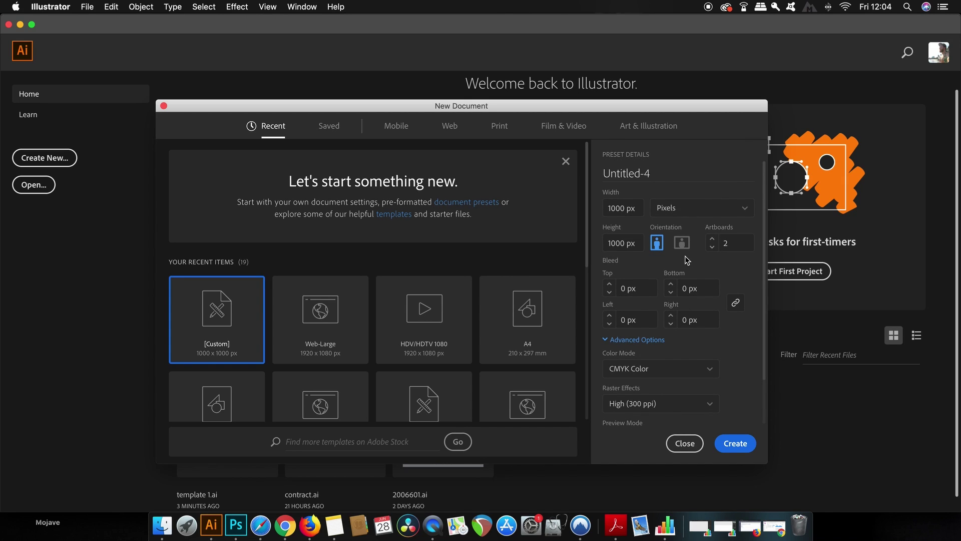
pyautogui.click(696, 214)
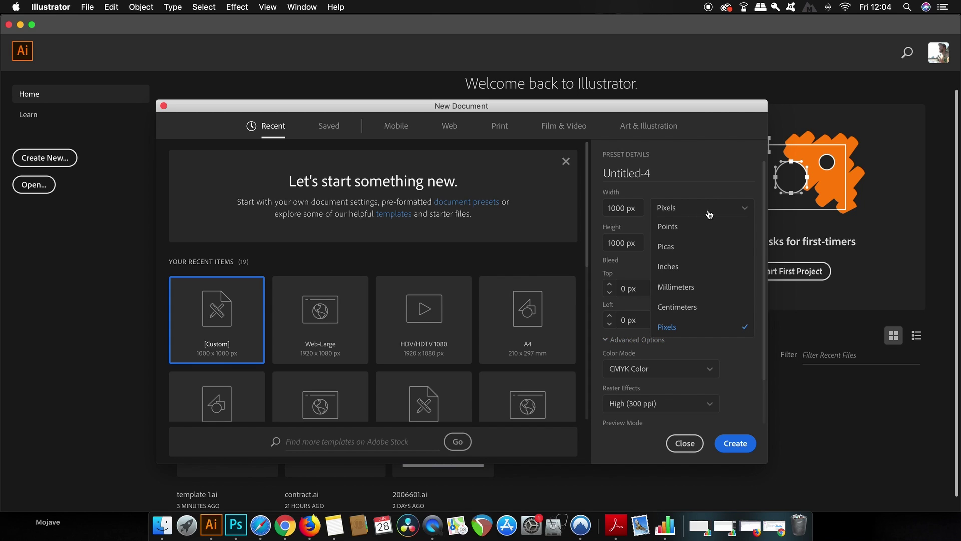
pyautogui.click(699, 285)
pyautogui.click(735, 444)
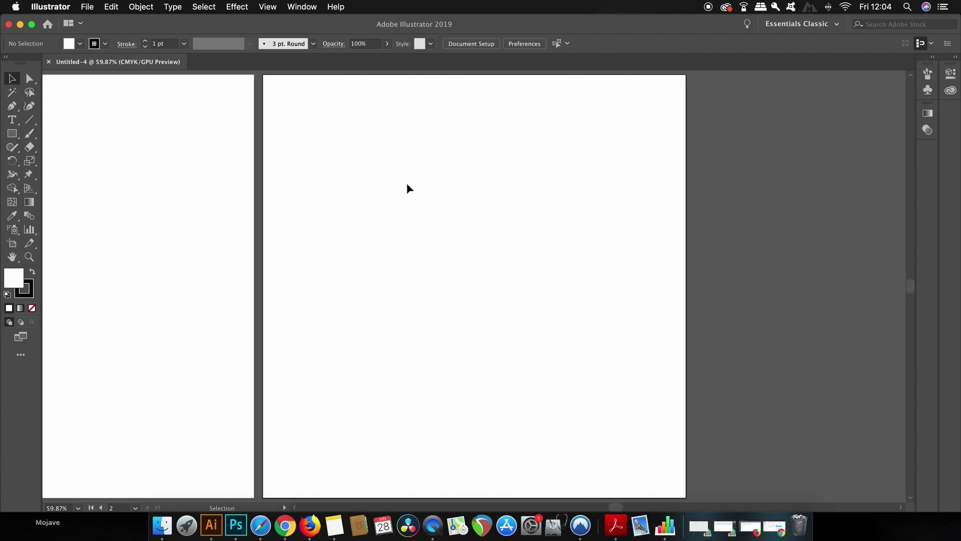
# Step: Move Artboard 2 to the right to leave a gap beside Artboard 1
pyautogui.scroll(-3, 408, 187)
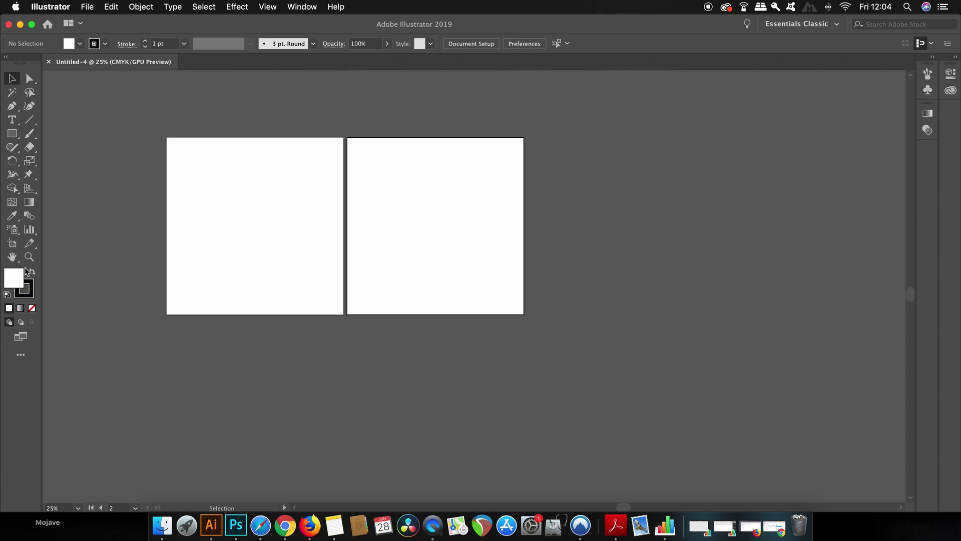
pyautogui.click(12, 244)
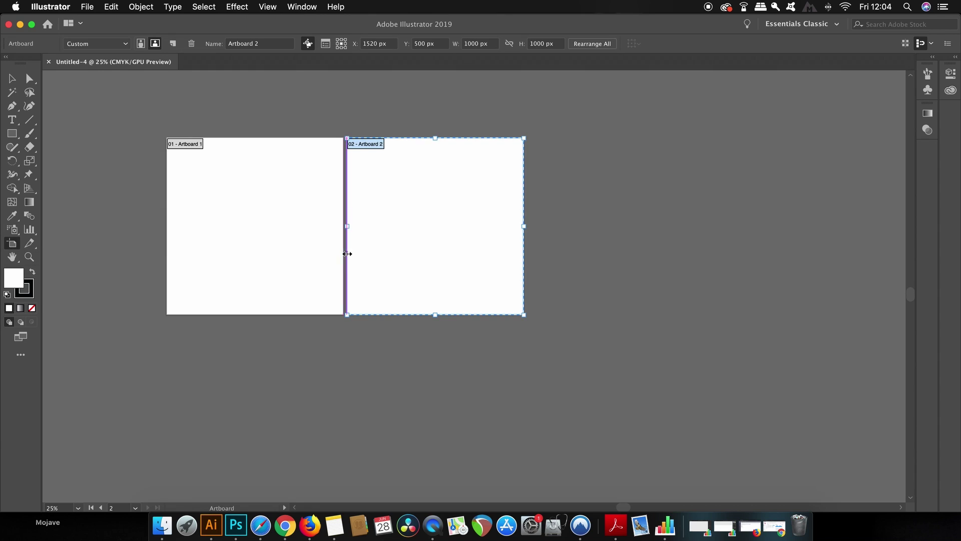
pyautogui.moveTo(380, 253); pyautogui.dragTo(419, 266)
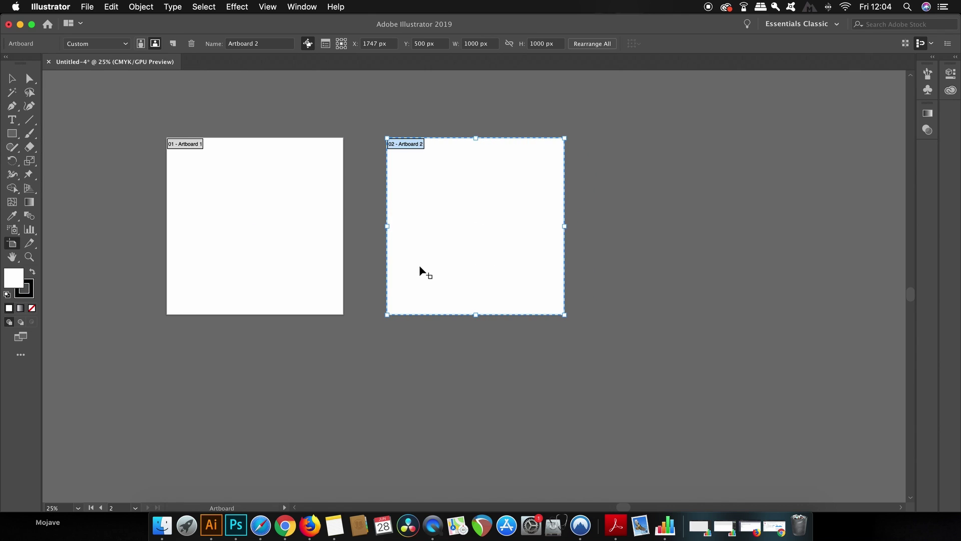
# Step: Duplicate both artboards downward twice to form three rows of two
pyautogui.keyDown('shift'); pyautogui.click(305, 248); pyautogui.keyUp('shift')
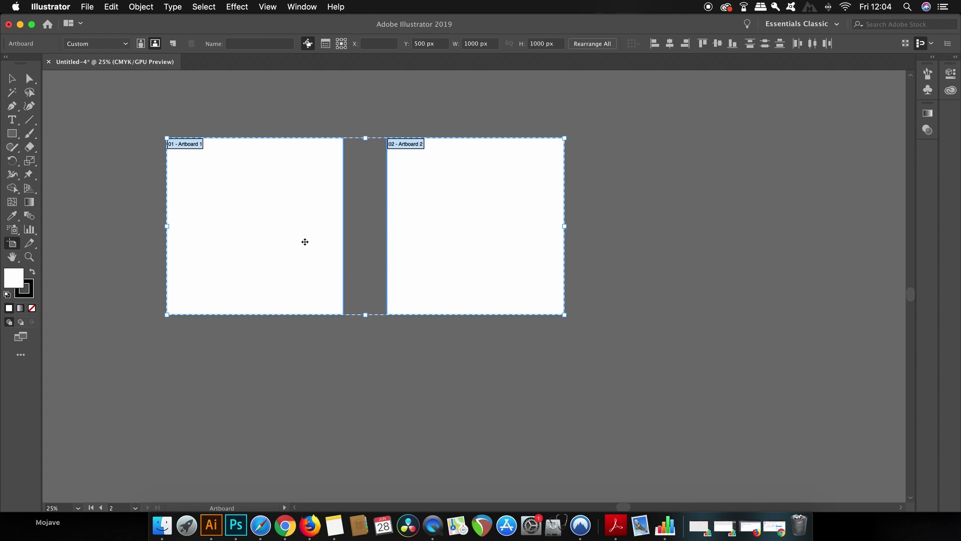
pyautogui.scroll(-1, 317, 242)
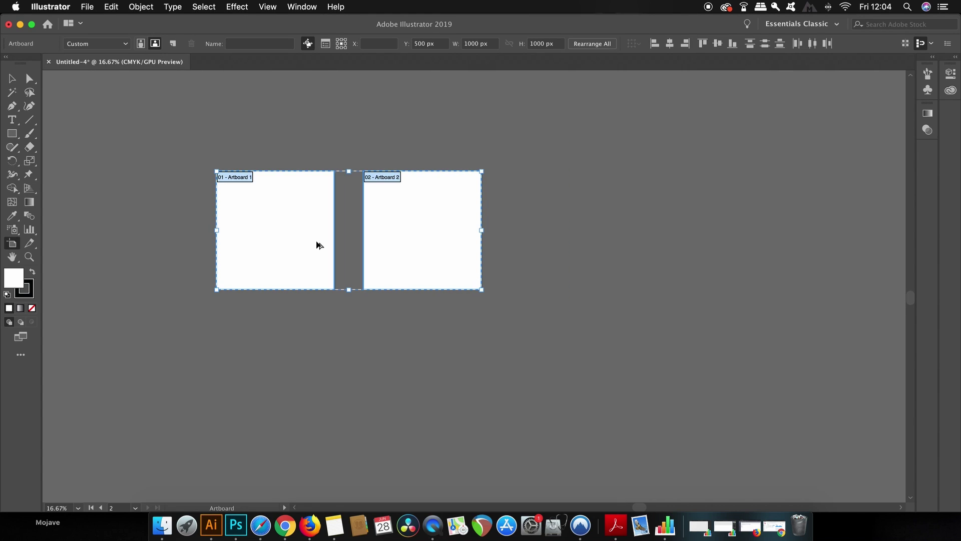
pyautogui.moveTo(316, 236); pyautogui.dragTo(322, 379)
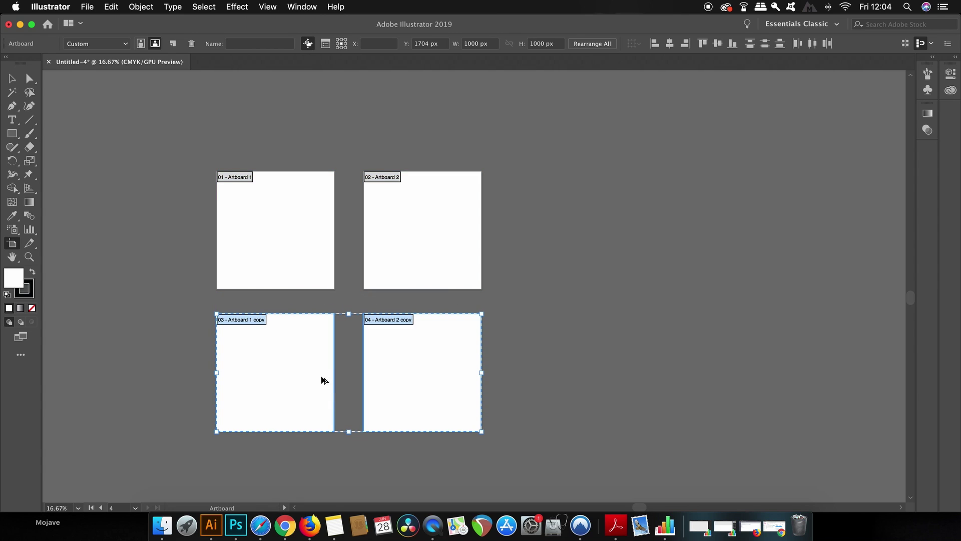
pyautogui.moveTo(446, 332); pyautogui.dragTo(459, 195)
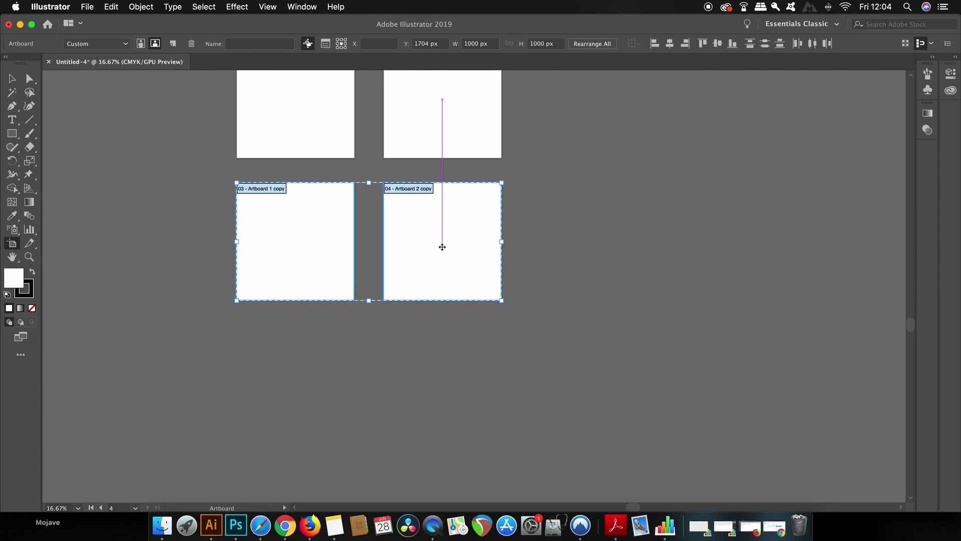
pyautogui.moveTo(443, 246); pyautogui.dragTo(446, 397)
# Step: Centre the artboard grid and save it as a named view 'full view'
pyautogui.press('v')
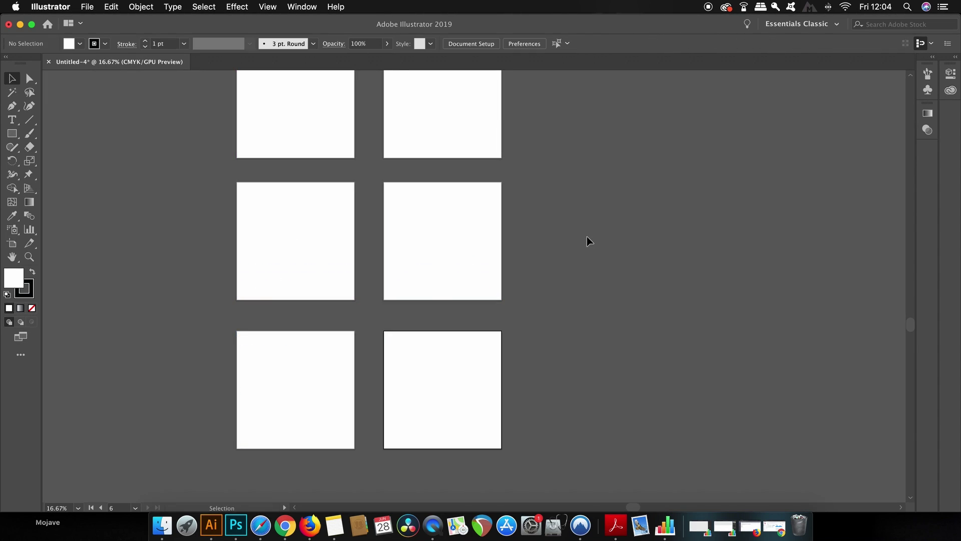
pyautogui.moveTo(506, 227); pyautogui.dragTo(574, 271)
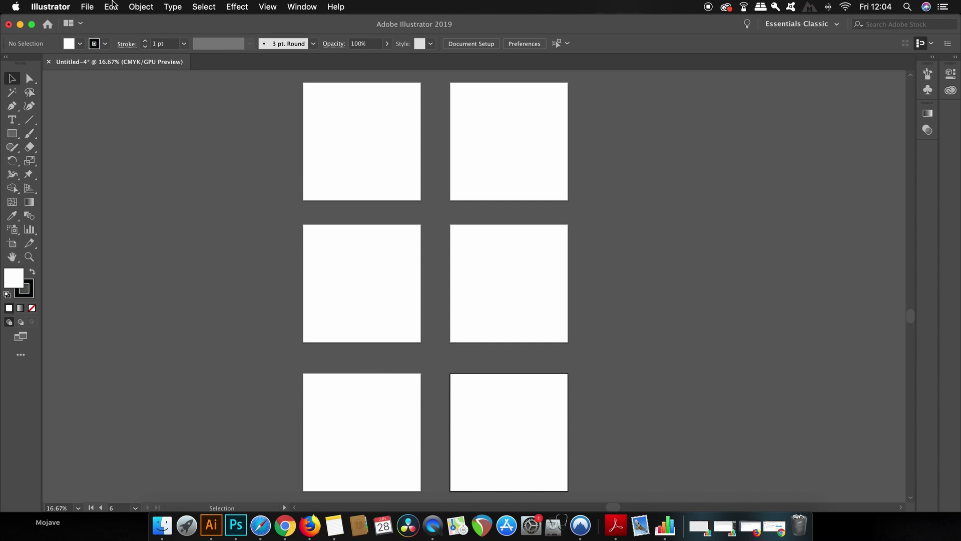
pyautogui.click(84, 6)
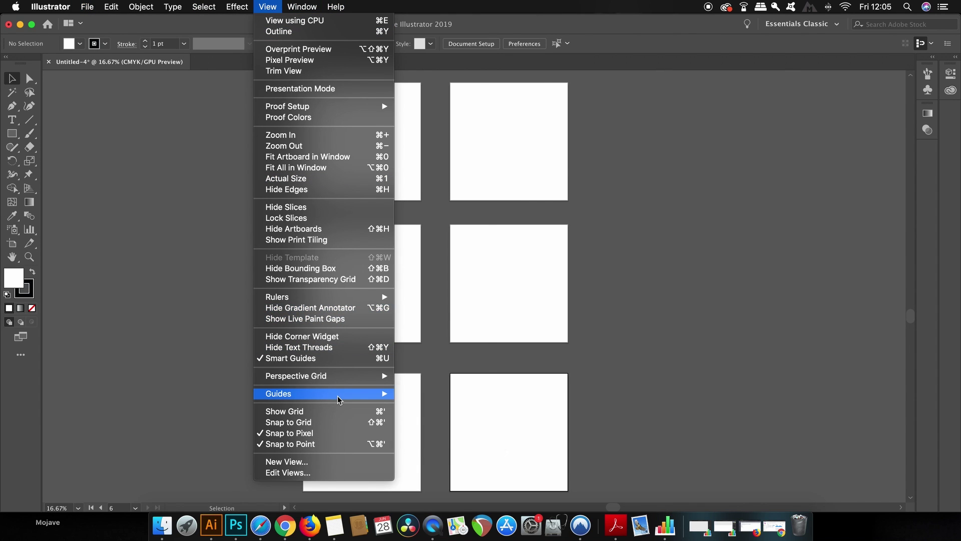
pyautogui.click(340, 466)
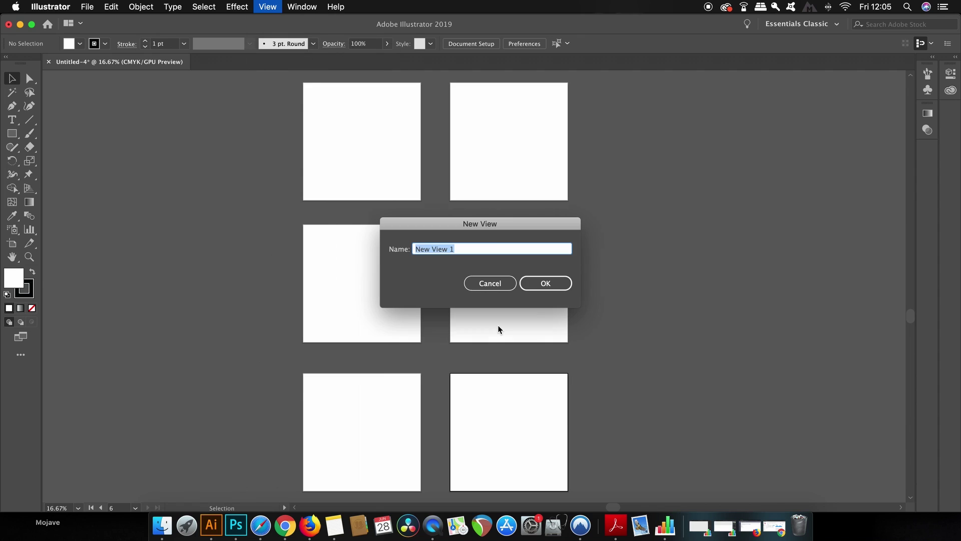
pyautogui.write('fu')
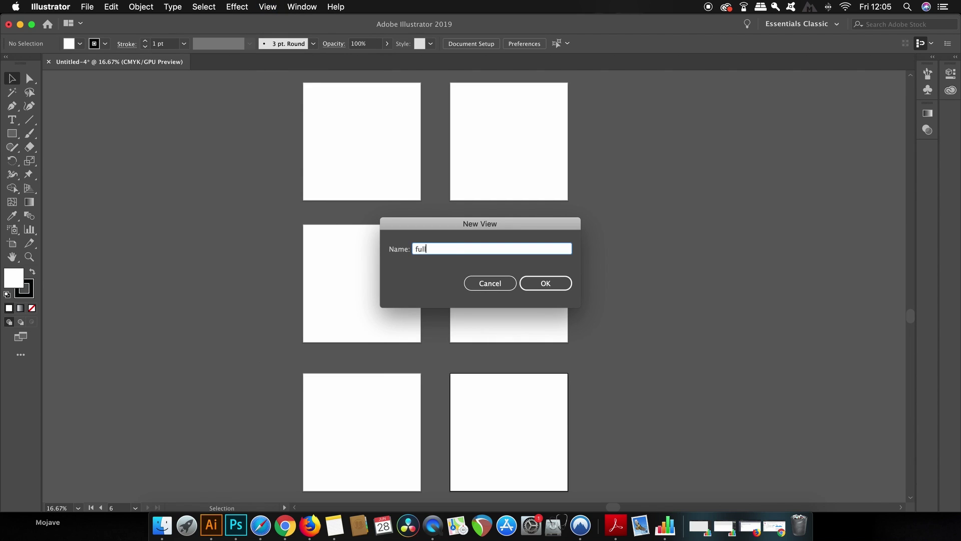
pyautogui.write('ll view')
pyautogui.press('Return')
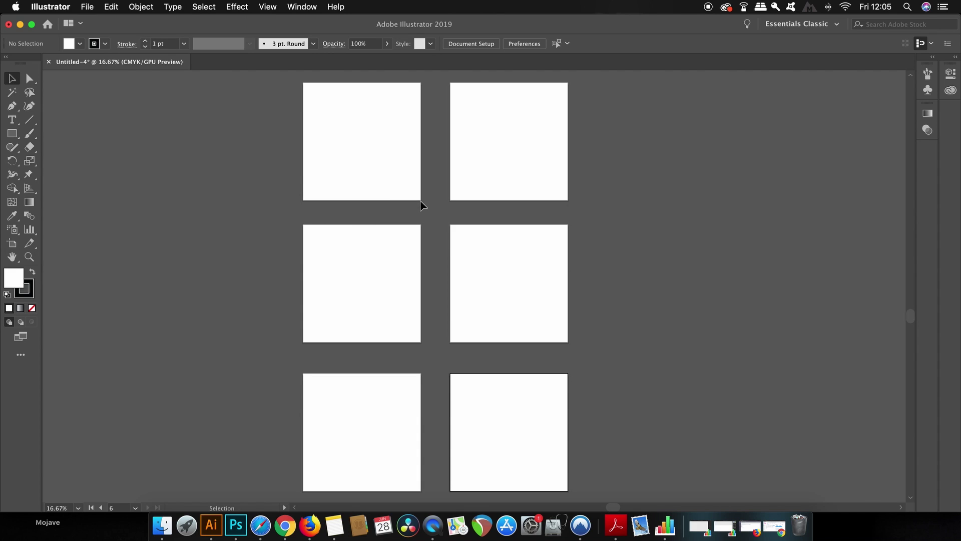
# Step: Zoom in on one artboard and save that view as 'zoom 1'
pyautogui.scroll(4, 393, 224)
pyautogui.moveTo(393, 224); pyautogui.dragTo(460, 391)
pyautogui.click(88, 5)
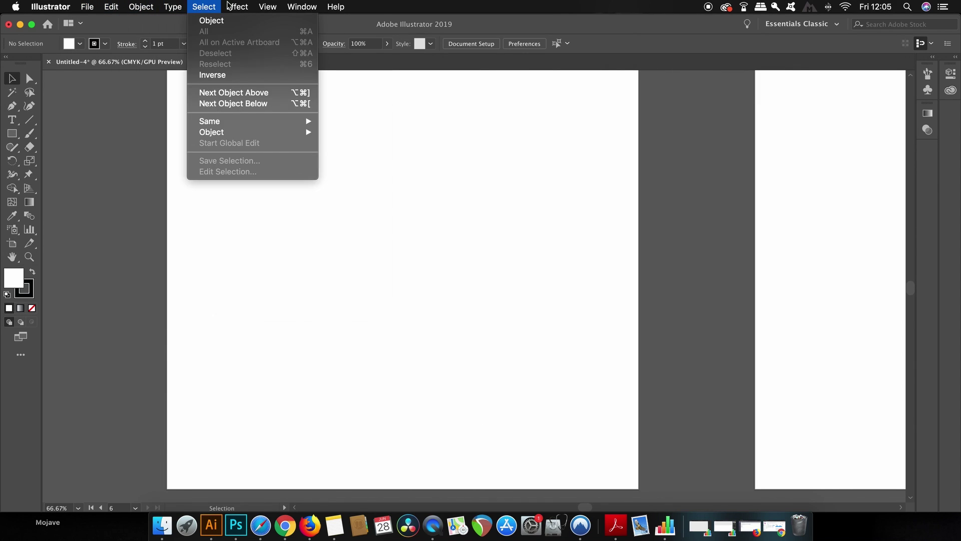
pyautogui.moveTo(267, 6)
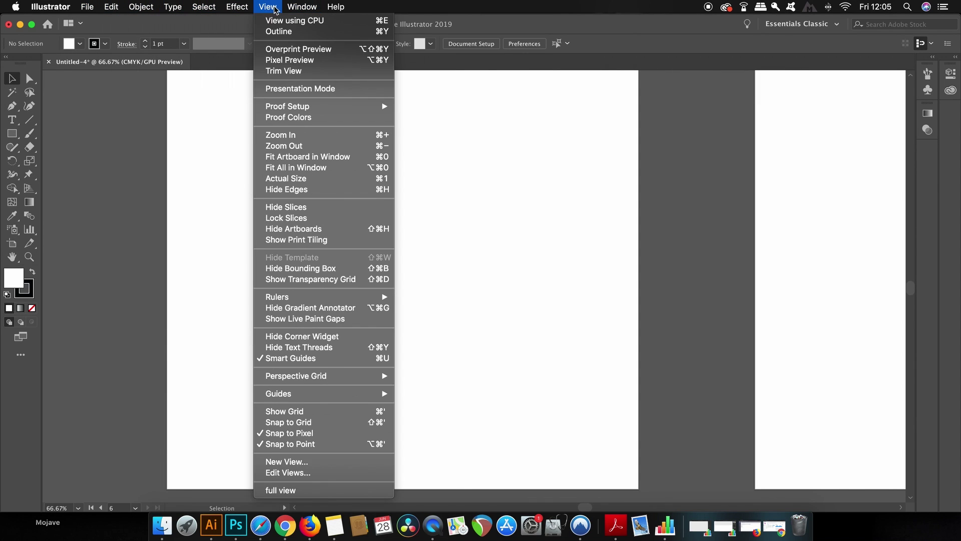
pyautogui.click(346, 466)
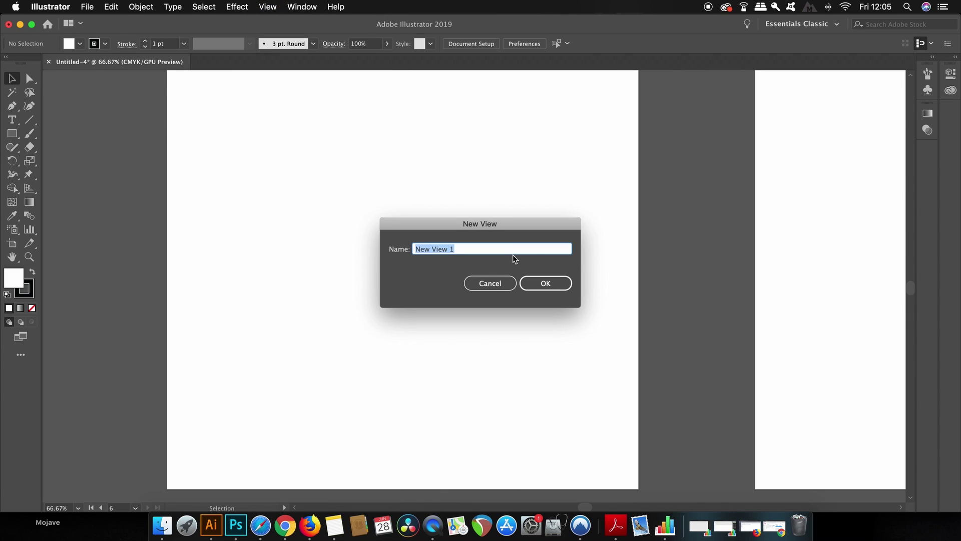
pyautogui.write('zoom 1')
pyautogui.press('Return')
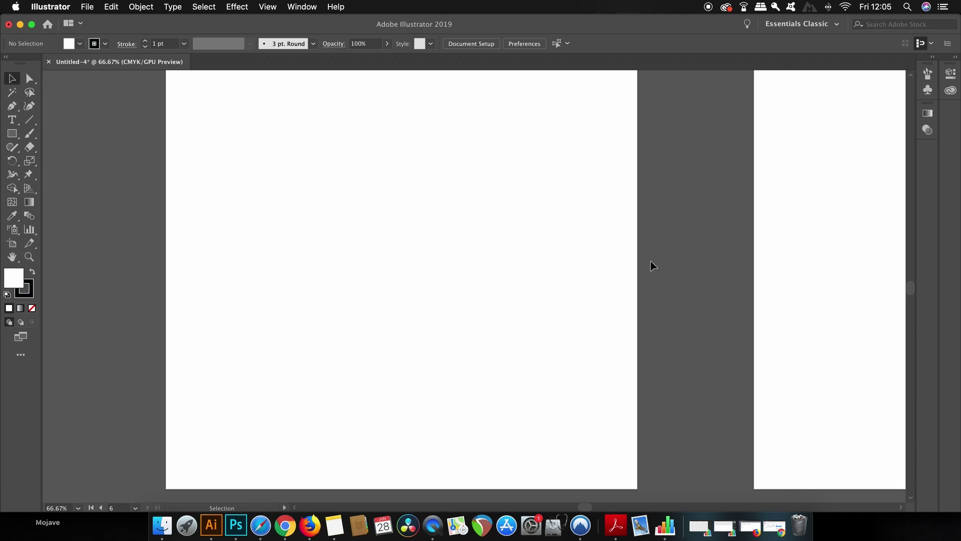
# Step: Zoom out to 50% and jump back to the saved 'full view'
pyautogui.press('super+minus')
pyautogui.moveTo(592, 236); pyautogui.dragTo(404, 271)
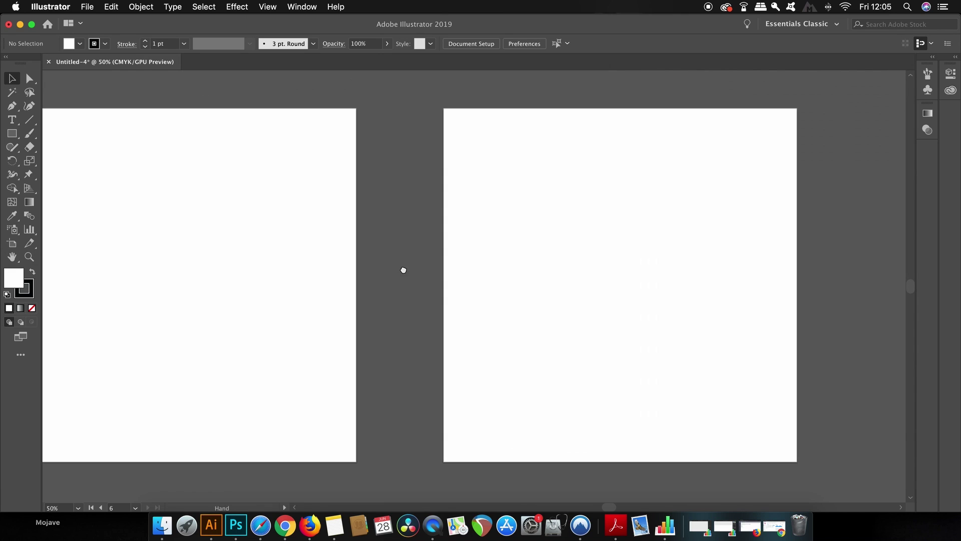
pyautogui.moveTo(545, 268); pyautogui.dragTo(721, 275)
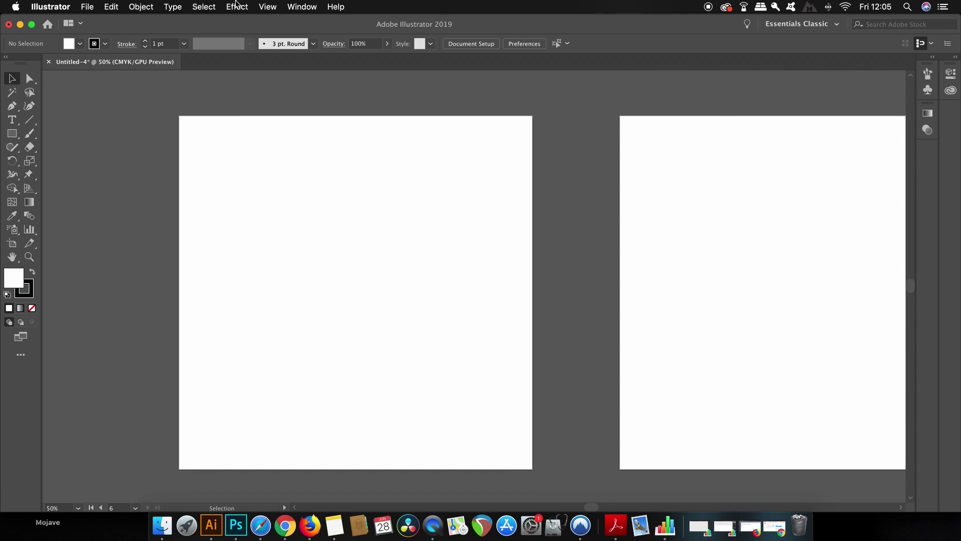
pyautogui.click(275, 5)
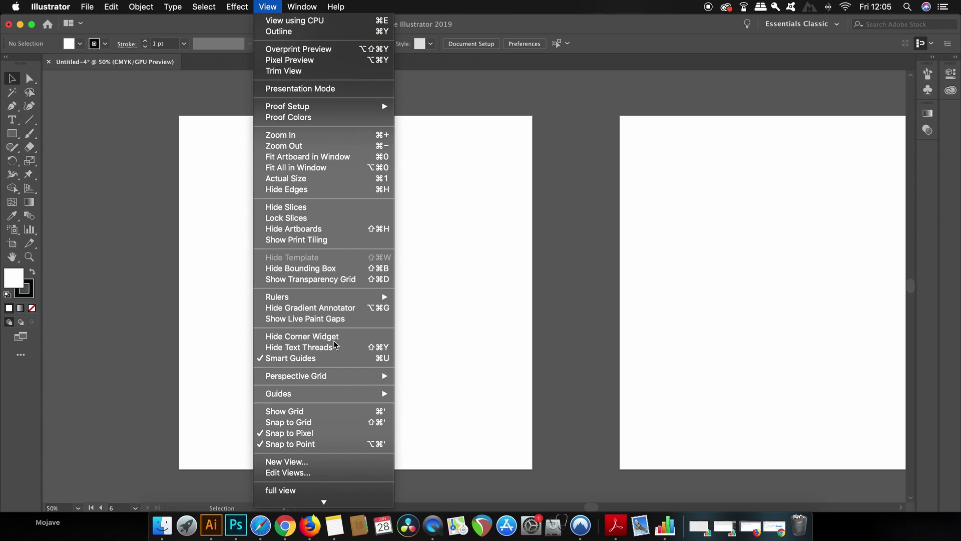
pyautogui.click(328, 489)
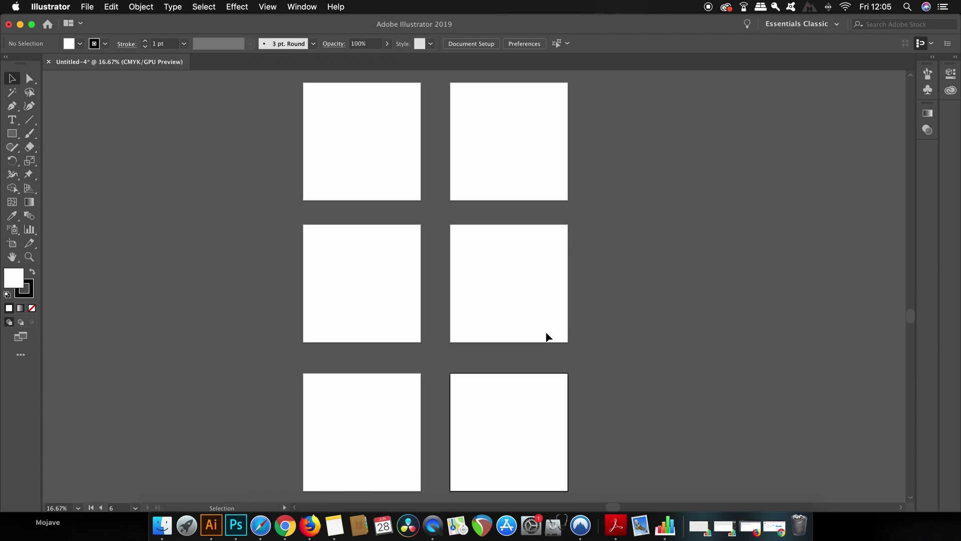
pyautogui.click(271, 7)
# Step: Jump to the logo 1 view and name the first artboard 'logo 1'
pyautogui.moveTo(324, 502)
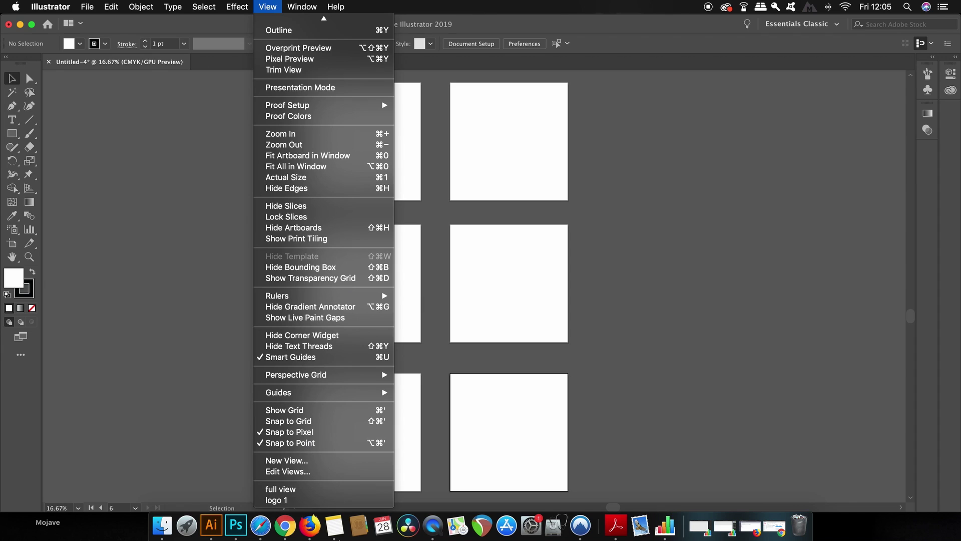
pyautogui.click(347, 501)
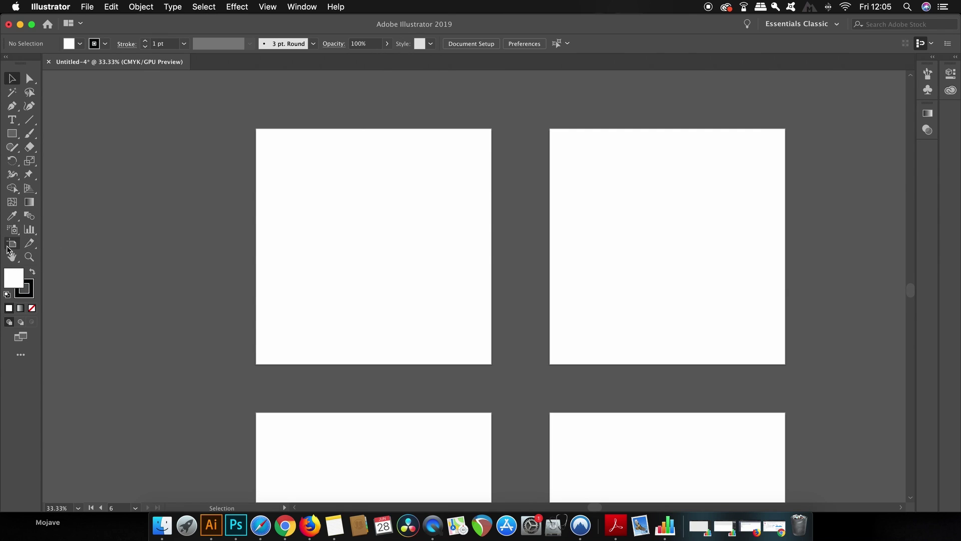
pyautogui.click(12, 243)
pyautogui.click(271, 135)
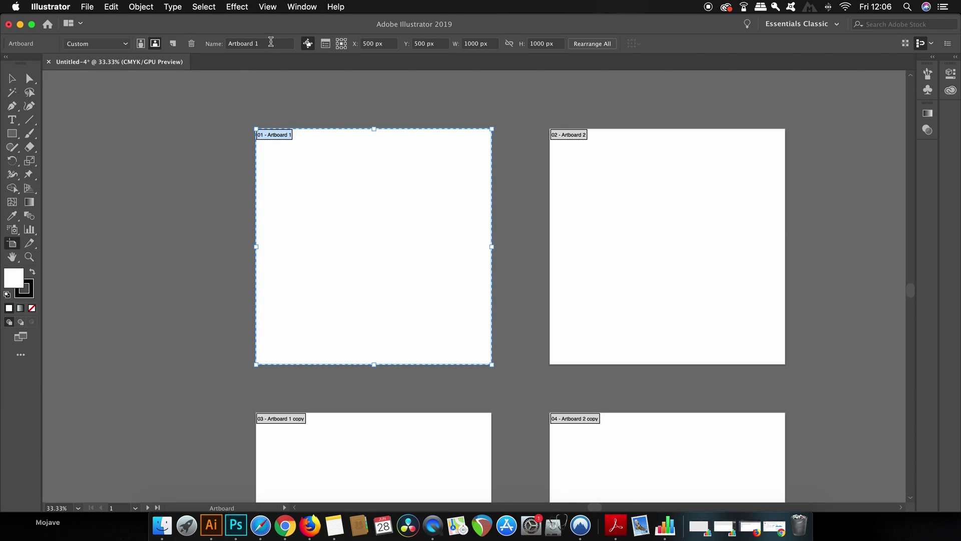
pyautogui.click(270, 44)
pyautogui.write('logo')
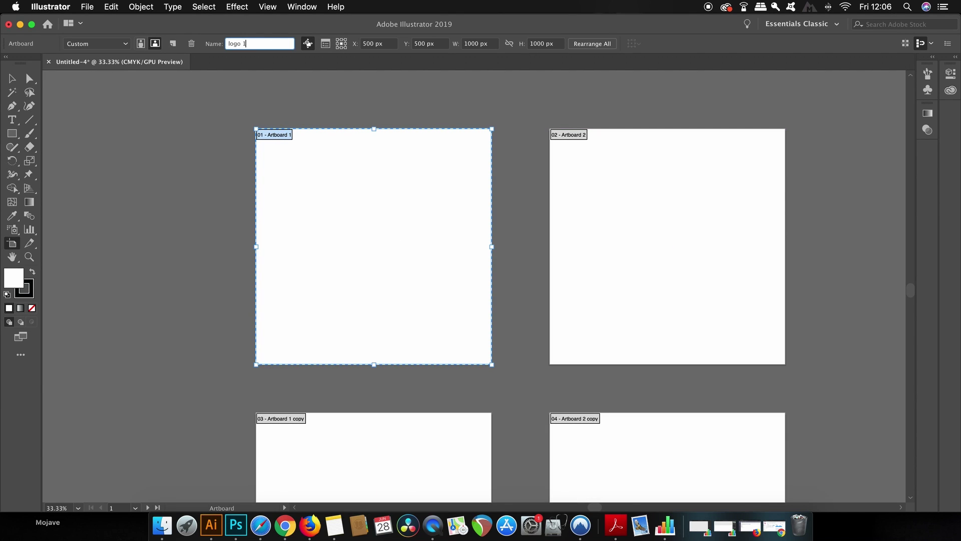
pyautogui.click(360, 97)
# Step: Name the second artboard 'logo 2' and finish artboard editing
pyautogui.click(576, 135)
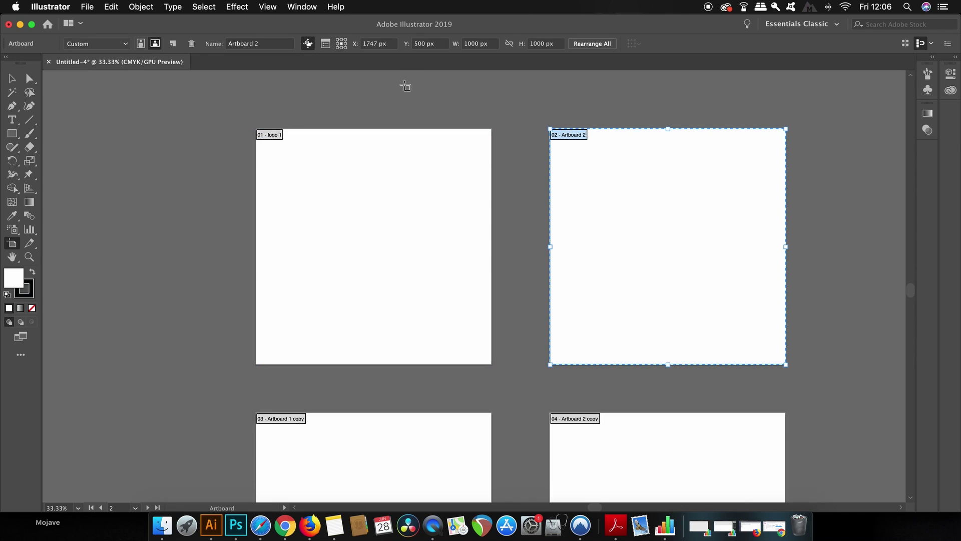
pyautogui.click(273, 45)
pyautogui.write('logo')
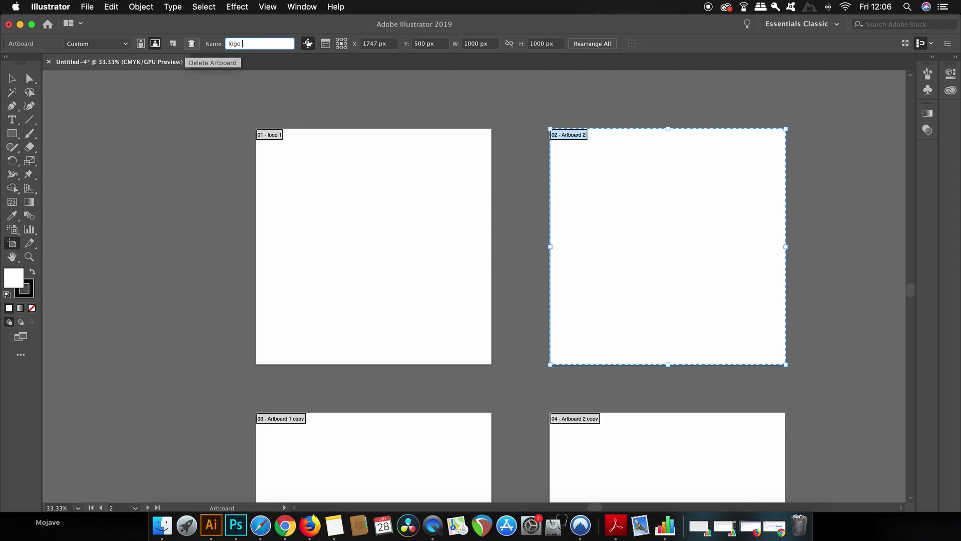
pyautogui.write(' 2')
pyautogui.click(12, 78)
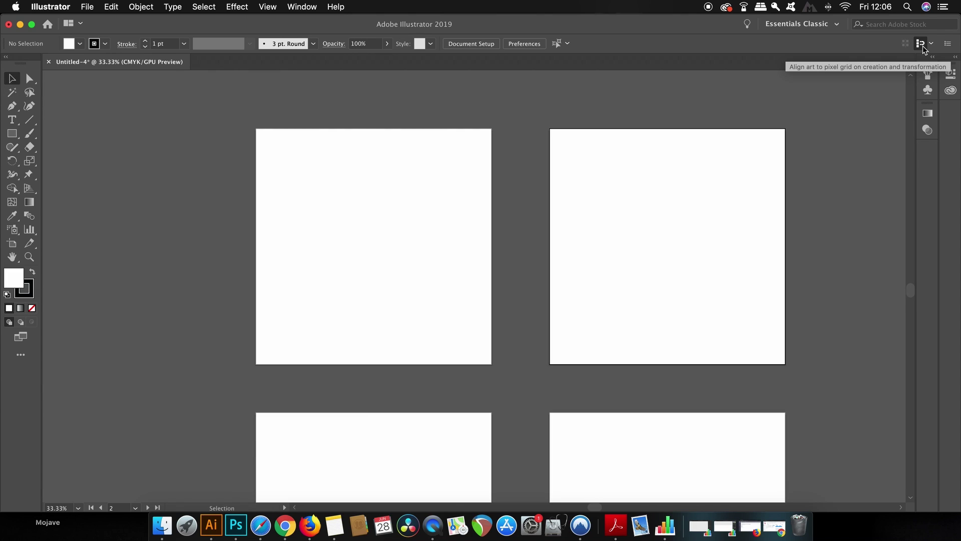
# Step: Draw a 210 × 135 px rectangle with no fill on artboard 2
pyautogui.scroll(5, 719, 136)
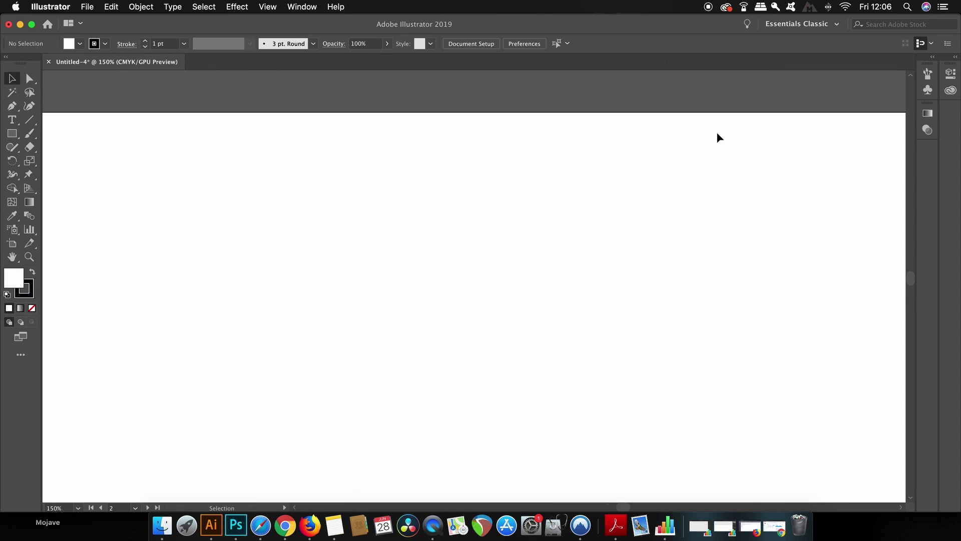
pyautogui.press('m')
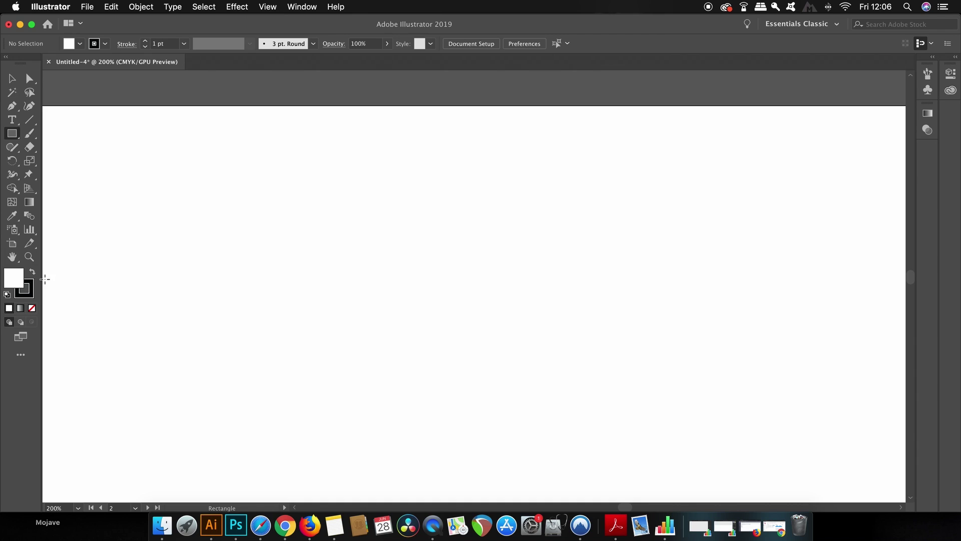
pyautogui.click(32, 273)
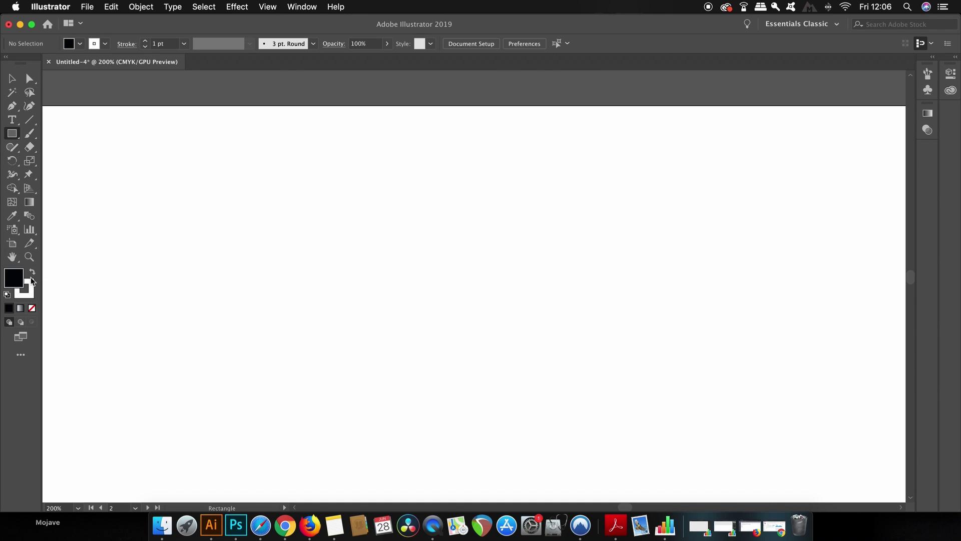
pyautogui.click(32, 273)
pyautogui.click(32, 309)
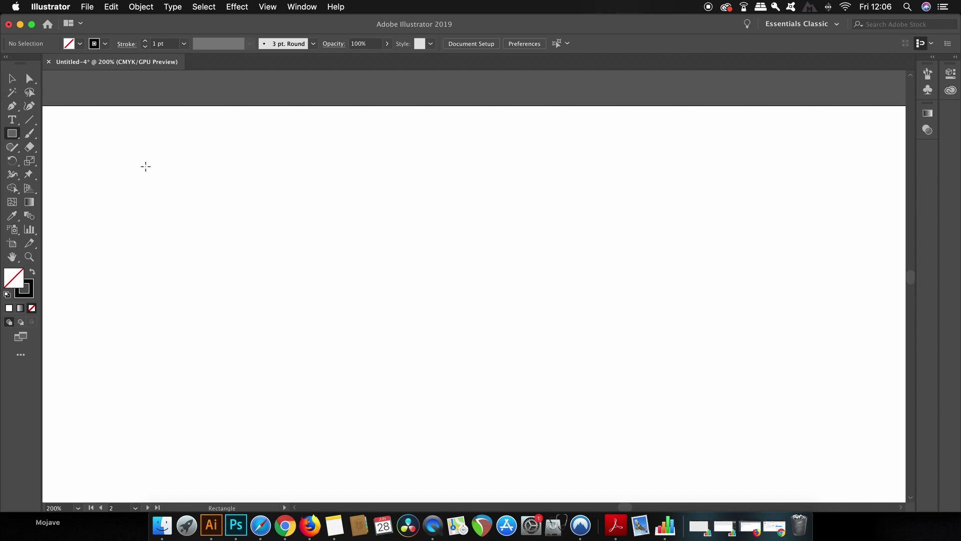
pyautogui.moveTo(147, 163); pyautogui.dragTo(444, 353)
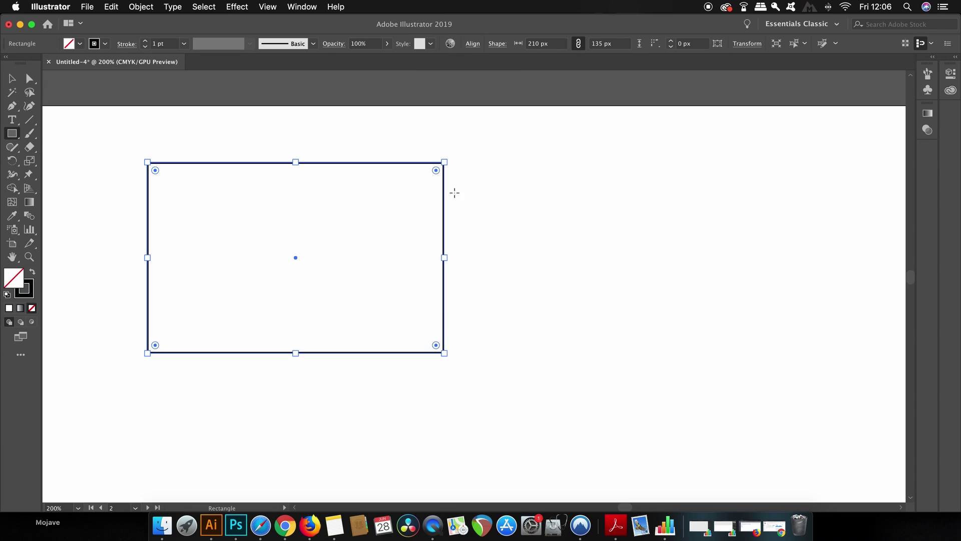
# Step: Place a Pen point beside the rectangle's edge, then cancel the unfinished path
pyautogui.scroll(10, 447, 196)
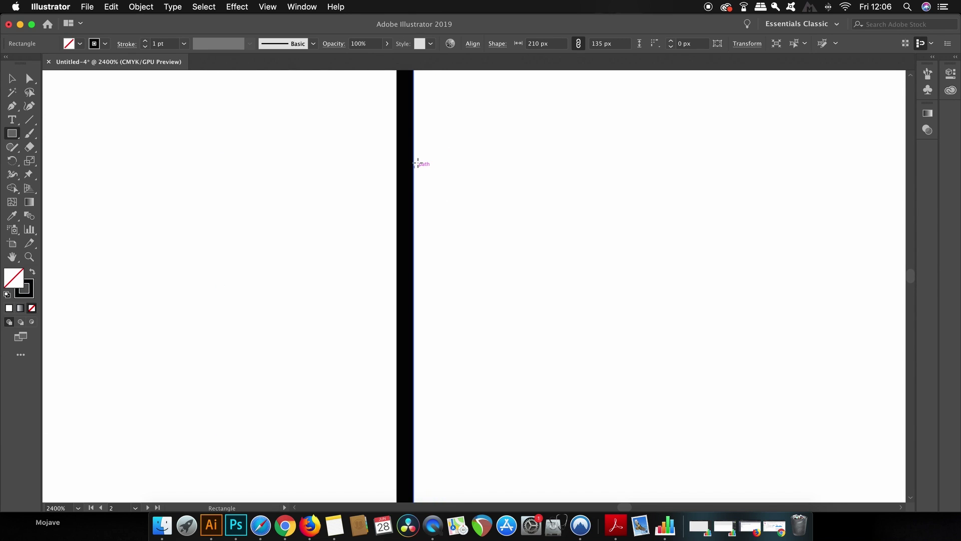
pyautogui.press('p')
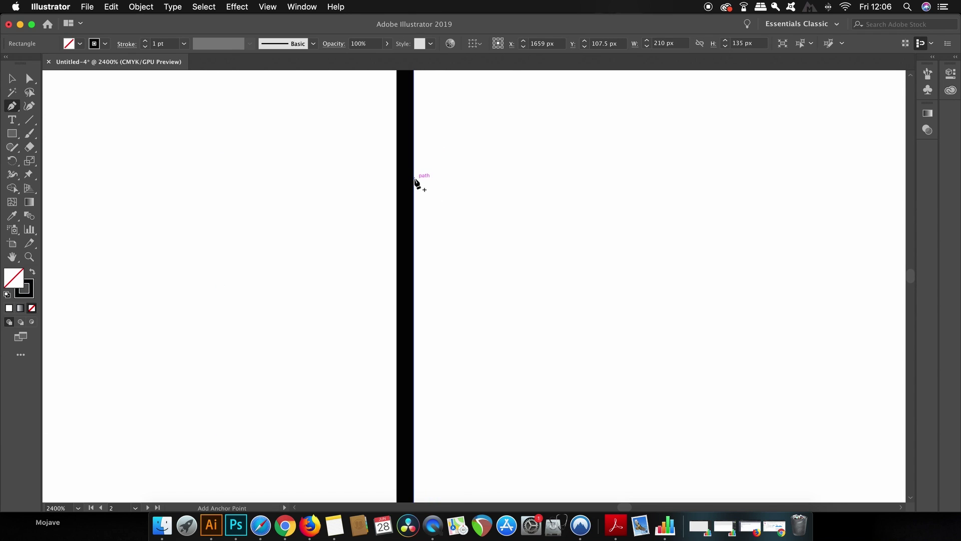
pyautogui.click(420, 179)
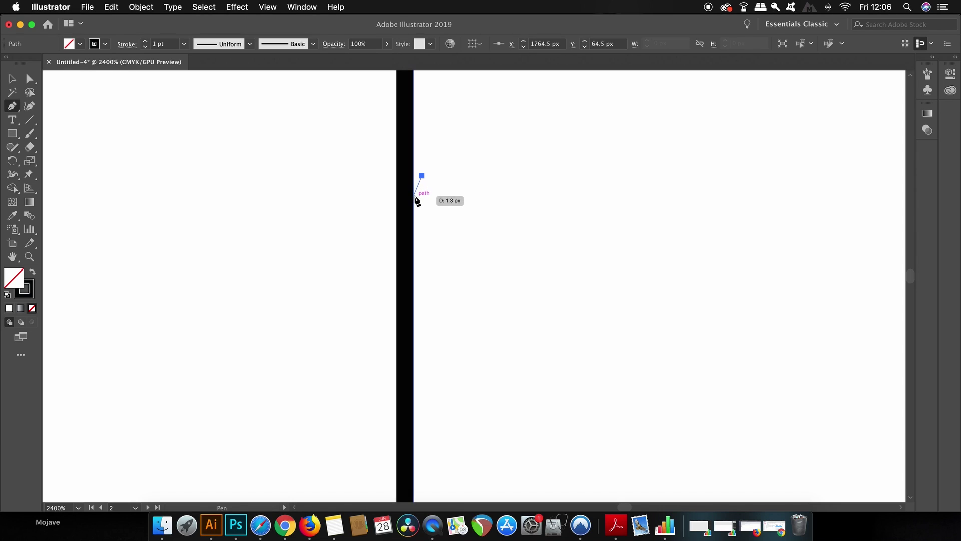
pyautogui.scroll(1, 414, 200)
pyautogui.scroll(3, 414, 200)
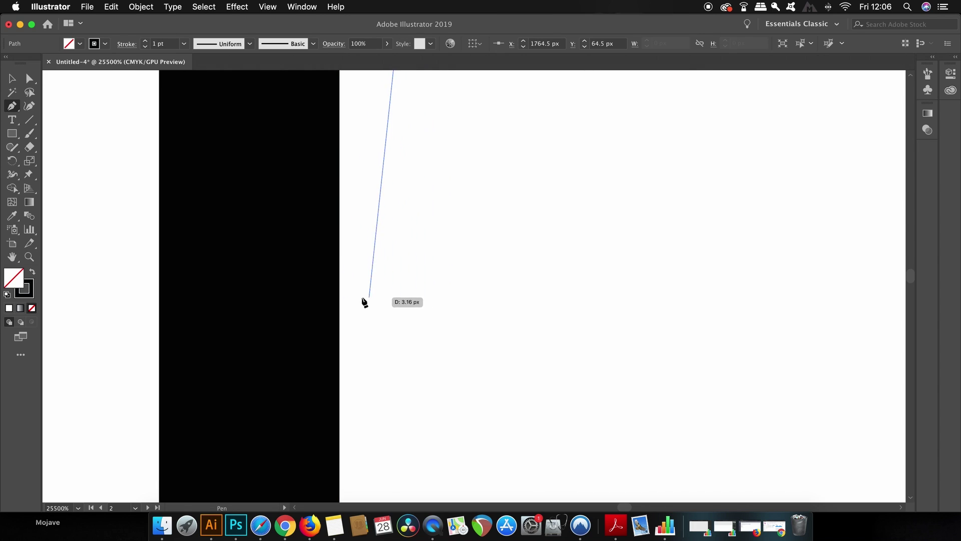
pyautogui.scroll(-3, 391, 303)
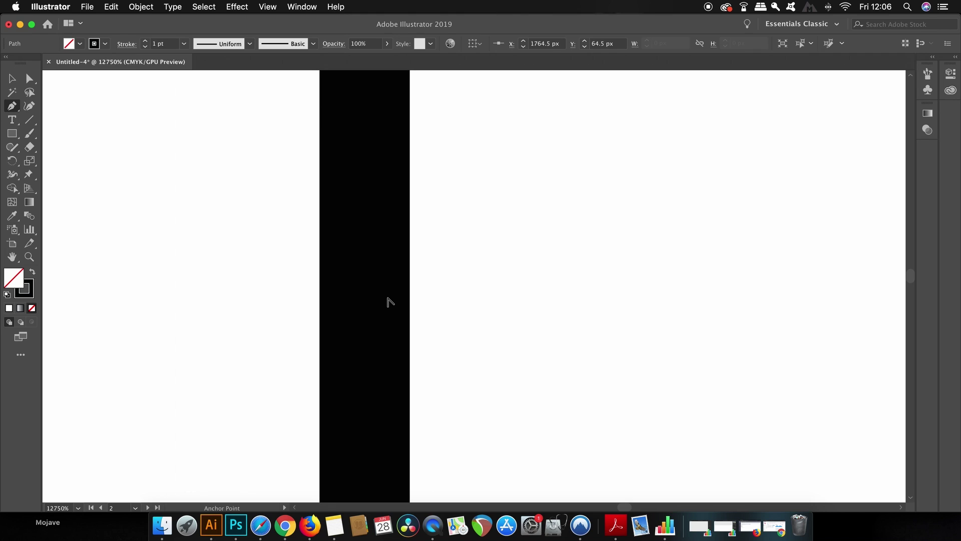
pyautogui.press('Escape')
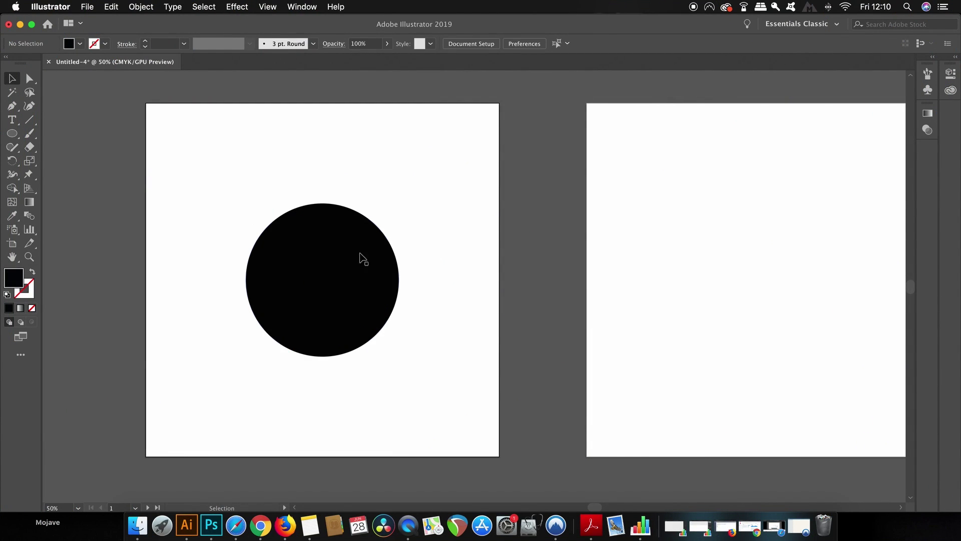
# Step: Show the rulers and nudge the black circle left three times with the arrow key
pyautogui.press('super+r')
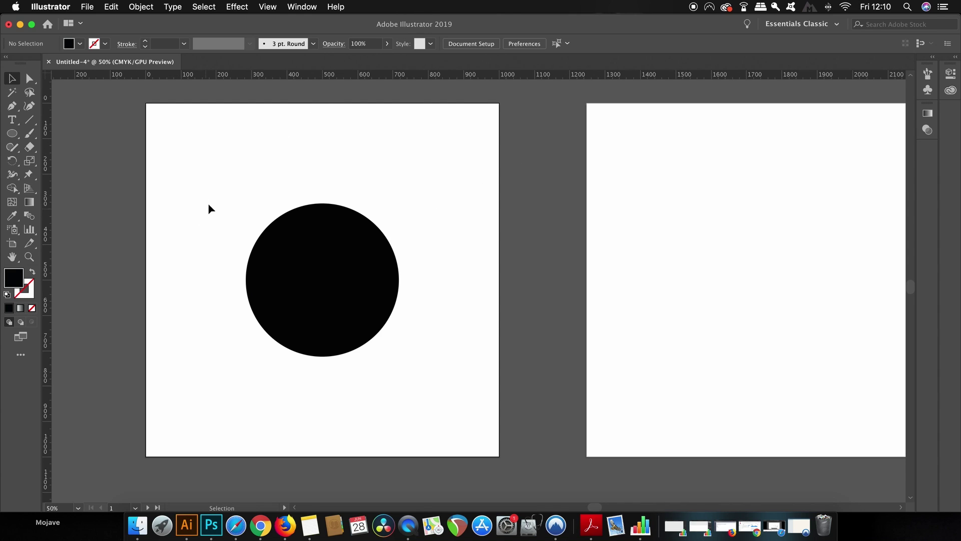
pyautogui.click(300, 259)
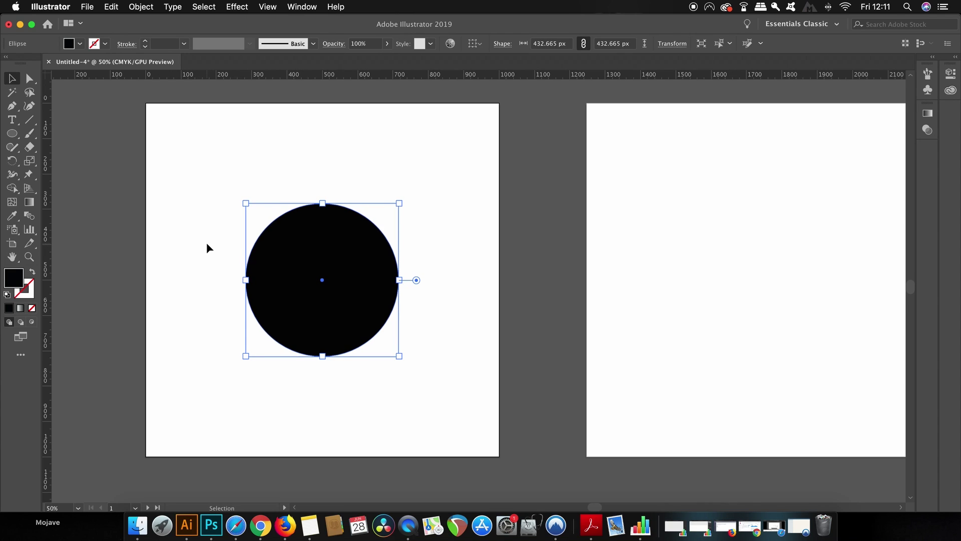
pyautogui.press('Left')
pyautogui.press('Left')
pyautogui.press('Left')
pyautogui.press('Left')
pyautogui.press('Left')
pyautogui.press('Left')
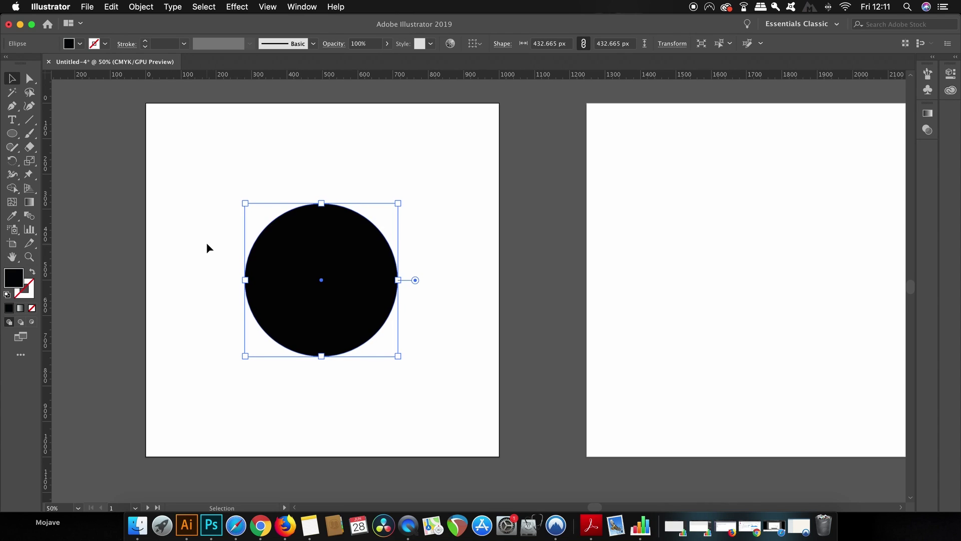
pyautogui.press('Left')
pyautogui.press('Left')
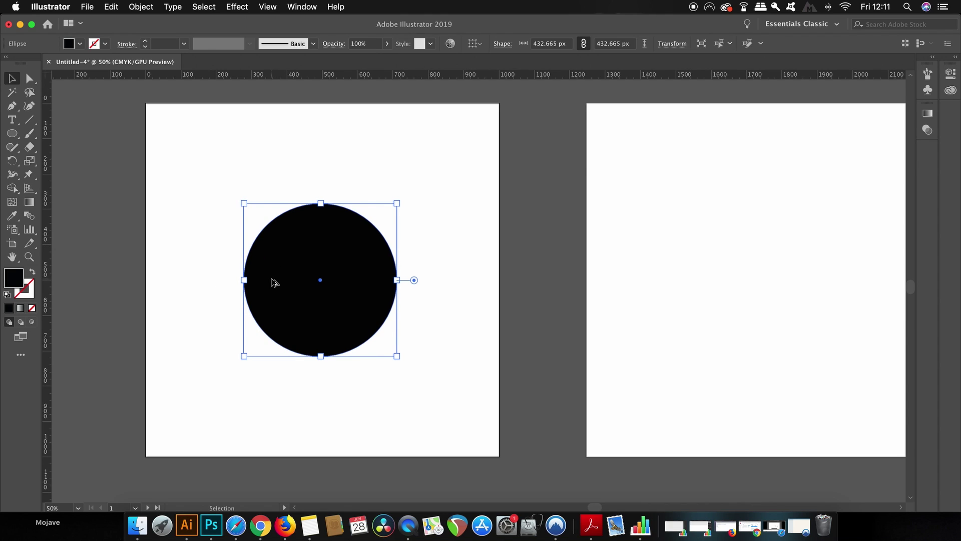
pyautogui.scroll(2, 271, 279)
pyautogui.press('Left')
pyautogui.press('Left')
pyautogui.press('Left')
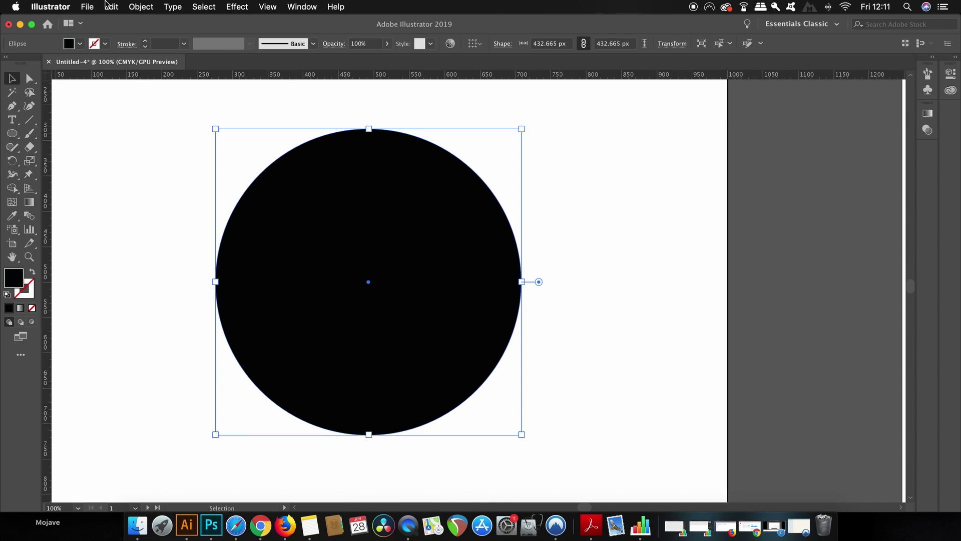
# Step: Set the Keyboard Increment in General preferences to 2 px
pyautogui.click(50, 7)
pyautogui.moveTo(61, 38)
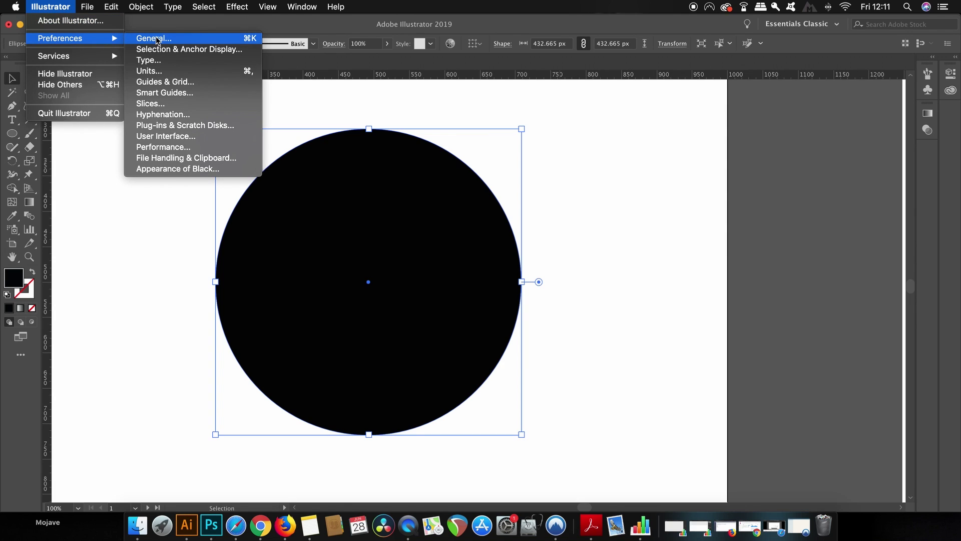
pyautogui.click(222, 38)
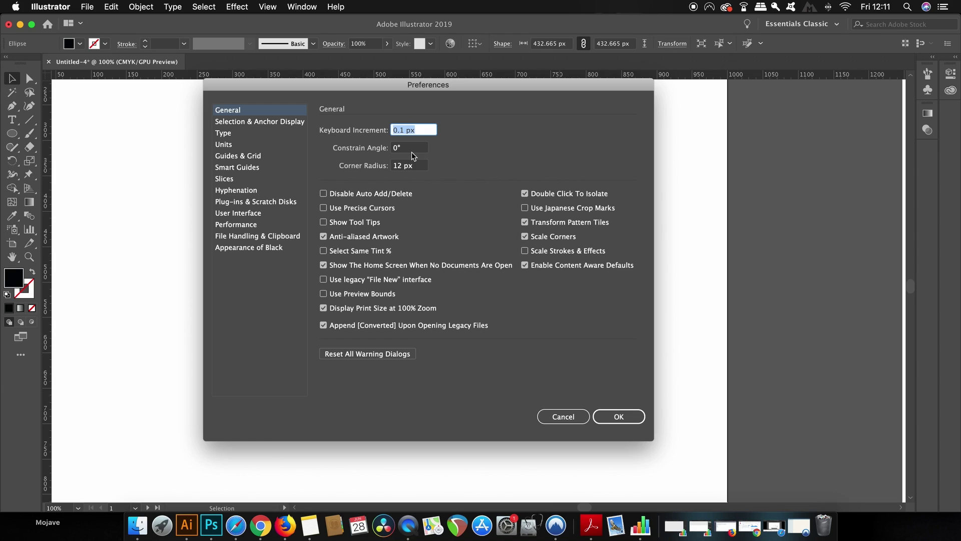
pyautogui.write('222')
pyautogui.press('BackSpace')
pyautogui.click(614, 418)
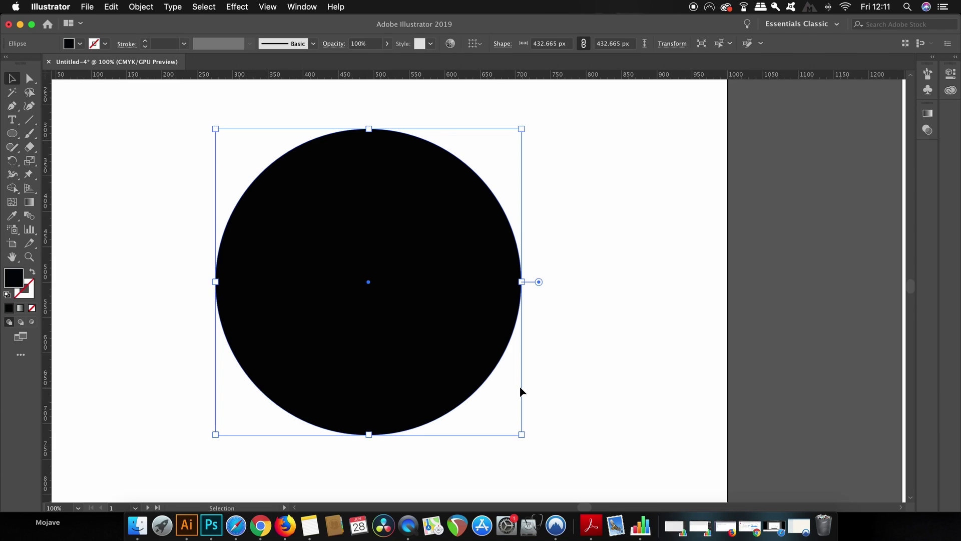
# Step: Nudge the circle left, right and left in 2 px steps, then pan the canvas
pyautogui.press('Left')
pyautogui.press('Left')
pyautogui.press('Left')
pyautogui.press('Left')
pyautogui.press('Left')
pyautogui.press('Left')
pyautogui.press('Left')
pyautogui.press('Left')
pyautogui.press('Left')
pyautogui.press('Left')
pyautogui.press('Left')
pyautogui.press('Left')
pyautogui.press('Left')
pyautogui.press('Left')
pyautogui.press('Left')
pyautogui.press('Left')
pyautogui.press('Left')
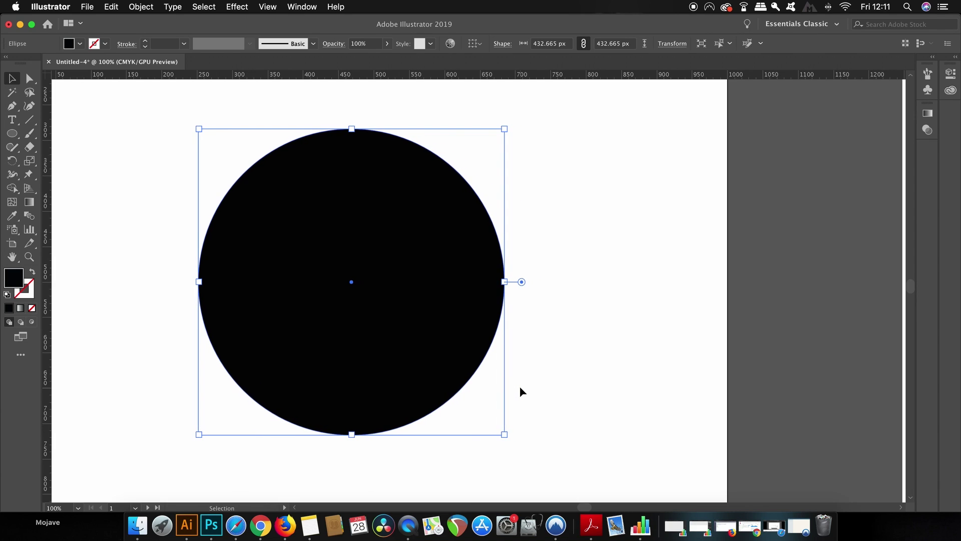
pyautogui.press('Right')
pyautogui.press('Right')
pyautogui.press('Right')
pyautogui.press('Right')
pyautogui.press('Right')
pyautogui.press('Right')
pyautogui.press('Right')
pyautogui.press('Right')
pyautogui.press('Right')
pyautogui.press('Right')
pyautogui.press('Right')
pyautogui.press('Right')
pyautogui.press('Right')
pyautogui.press('Right')
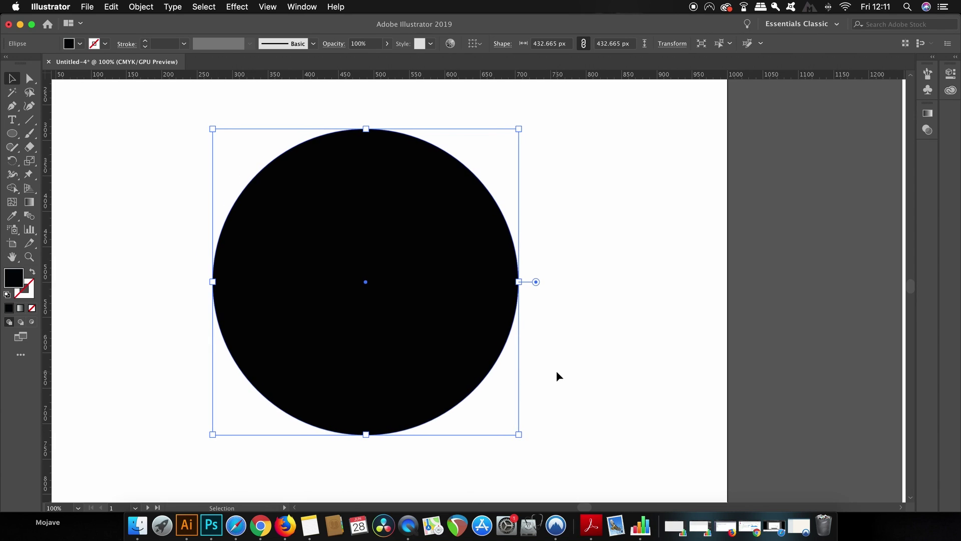
pyautogui.press('Left')
pyautogui.press('Left')
pyautogui.press('Left')
pyautogui.press('Left')
pyautogui.press('Left')
pyautogui.press('Left')
pyautogui.press('Left')
pyautogui.press('Left')
pyautogui.press('Left')
pyautogui.press('Left')
pyautogui.press('Left')
pyautogui.press('Left')
pyautogui.press('Left')
pyautogui.press('Left')
pyautogui.press('Left')
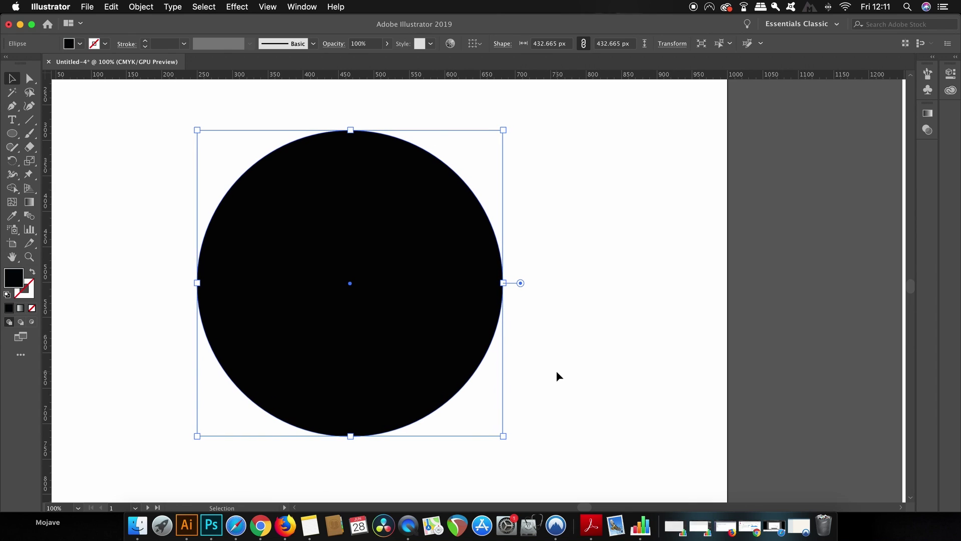
pyautogui.scroll(-3, 560, 376)
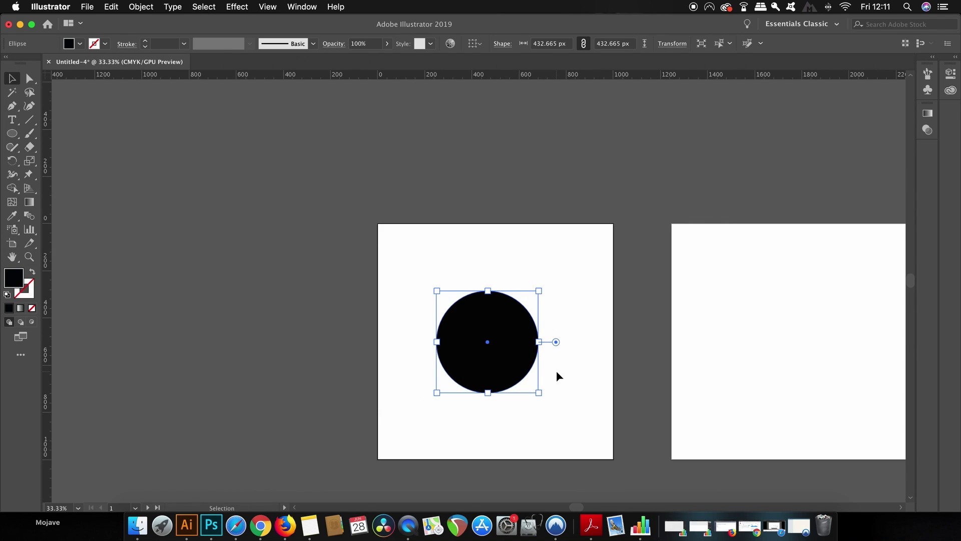
pyautogui.press('space')
pyautogui.moveTo(506, 339); pyautogui.dragTo(455, 324)
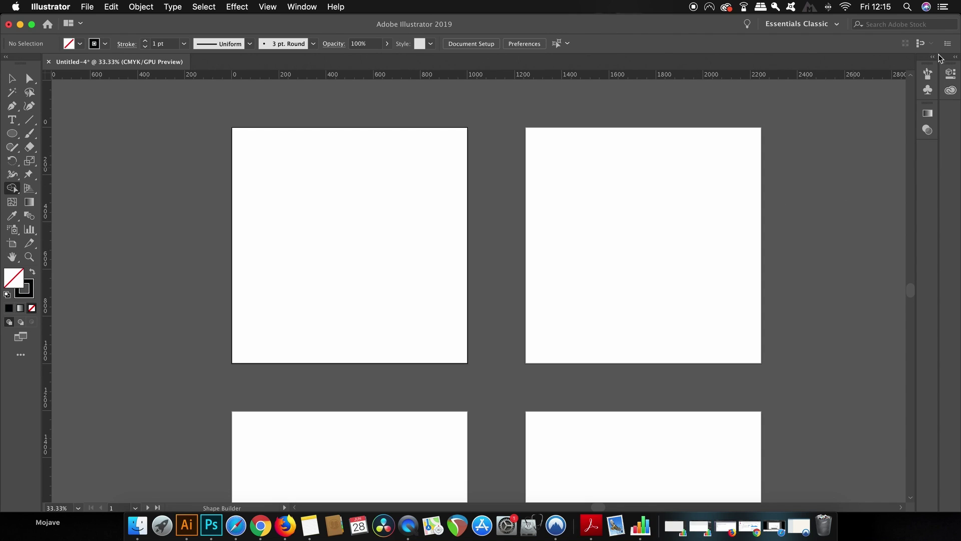
# Step: Pull the docked panel group out to float and close it
pyautogui.click(939, 58)
pyautogui.click(932, 58)
pyautogui.moveTo(926, 63); pyautogui.dragTo(843, 150)
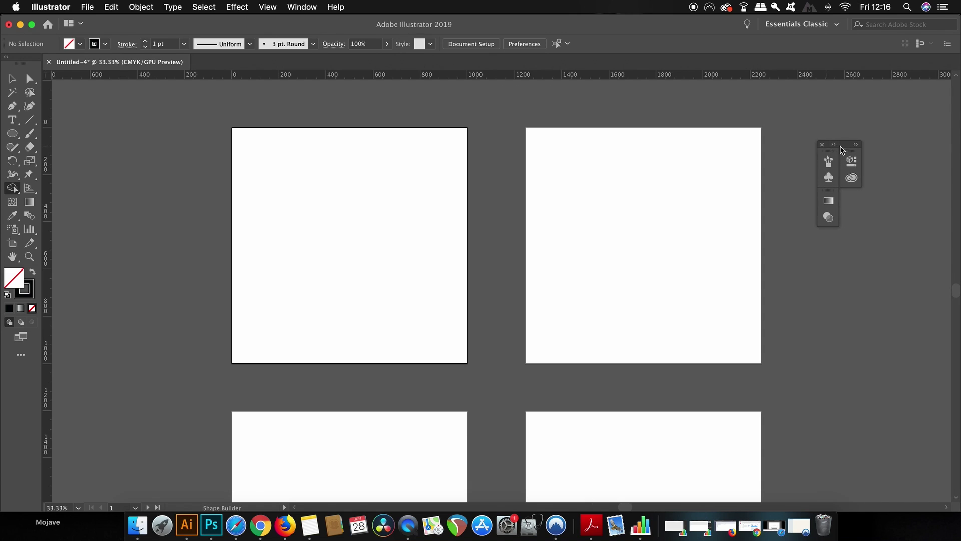
pyautogui.click(822, 144)
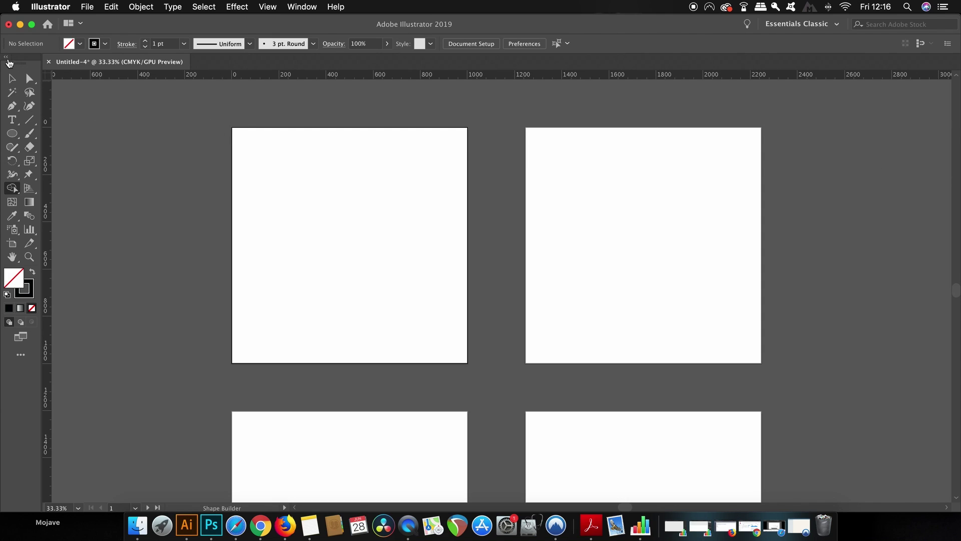
# Step: Make the Tools panel single-column and float the Shape Builder tool group at the right
pyautogui.click(7, 60)
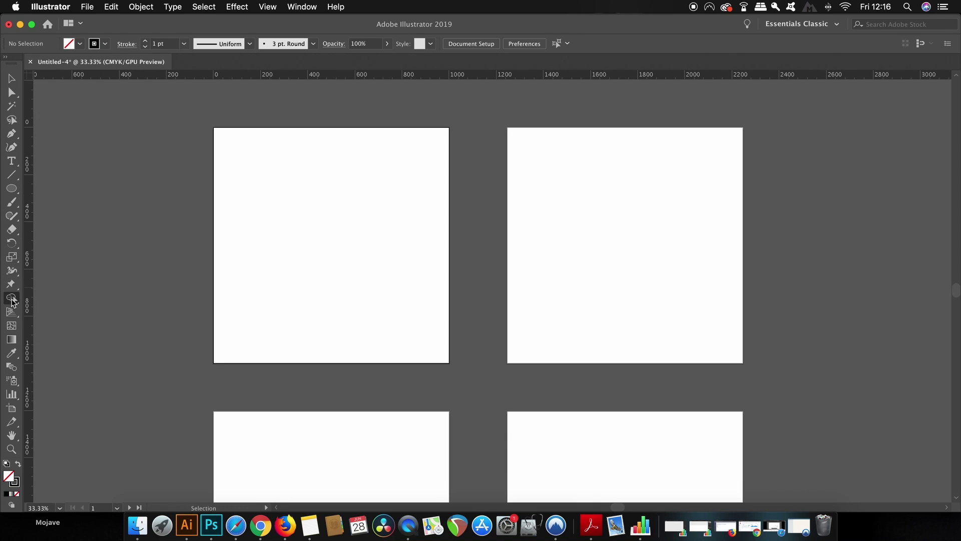
pyautogui.moveTo(12, 302); pyautogui.dragTo(170, 316)
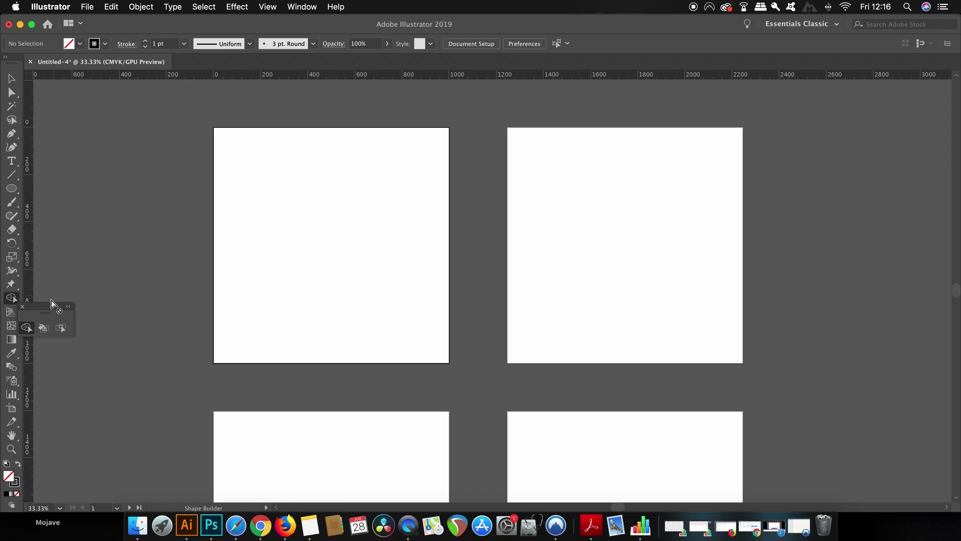
pyautogui.moveTo(56, 309); pyautogui.dragTo(919, 217)
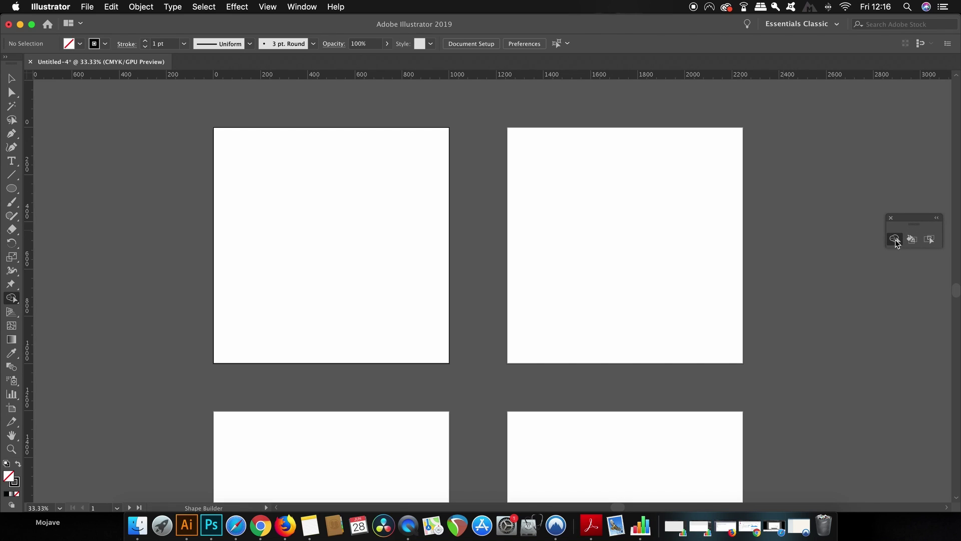
pyautogui.click(306, 6)
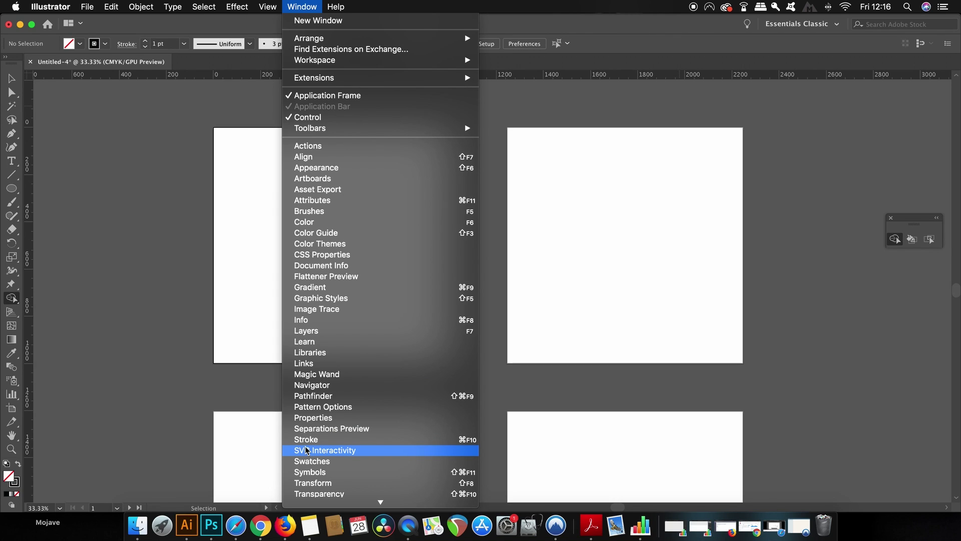
# Step: Dock the Pathfinder panel, collapsed to an icon, under the floating Shape Builder group
pyautogui.scroll(-4, 306, 450)
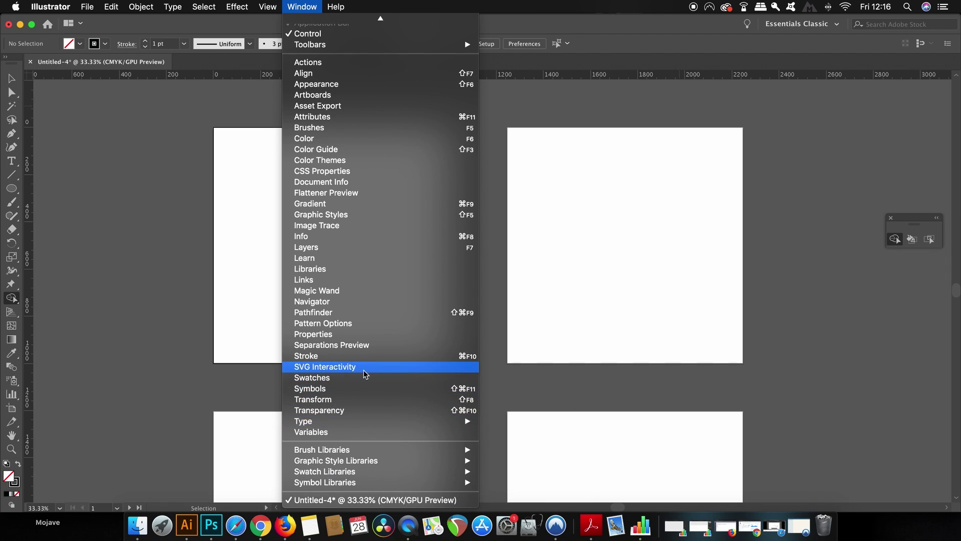
pyautogui.click(366, 312)
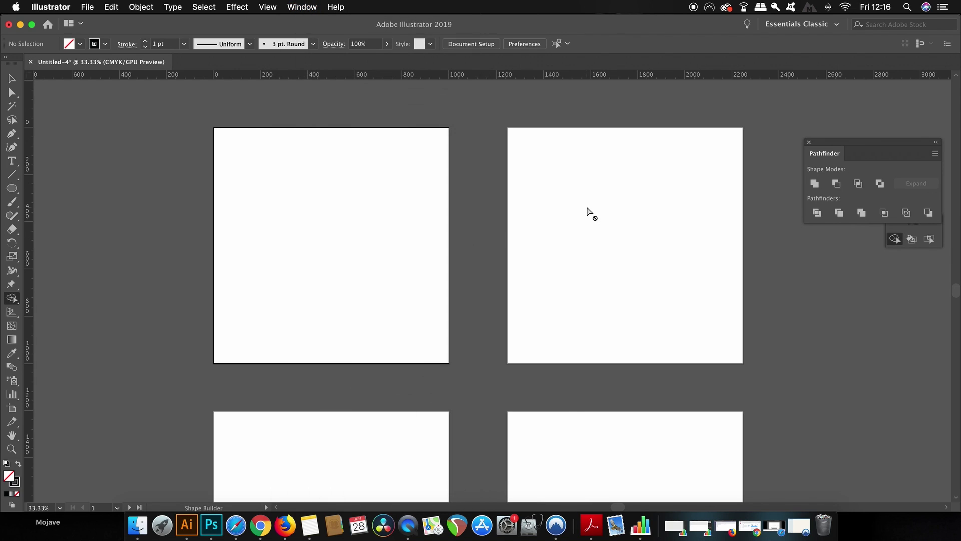
pyautogui.moveTo(828, 146)
pyautogui.mouseDown()
pyautogui.moveTo(833, 118)
pyautogui.moveTo(831, 131)
pyautogui.mouseUp()
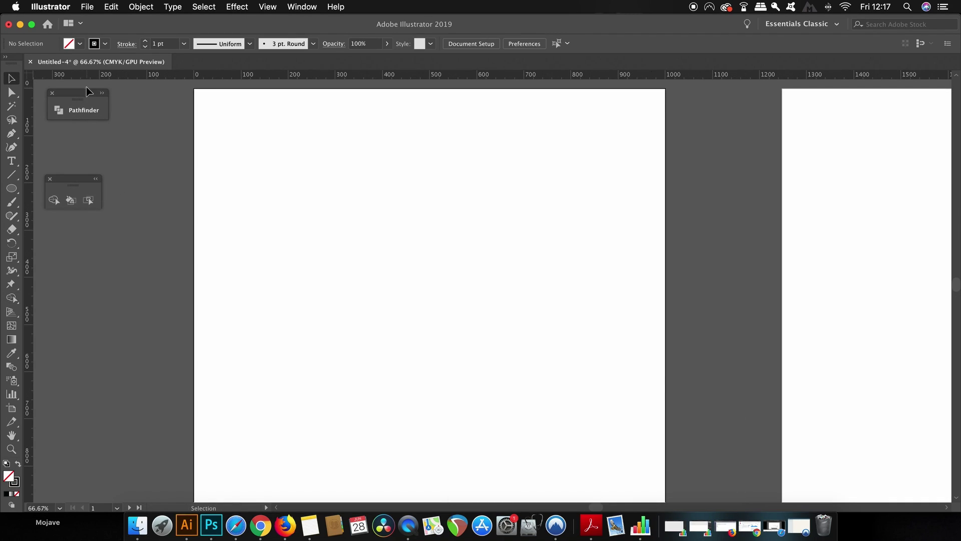
pyautogui.moveTo(84, 93); pyautogui.dragTo(84, 219)
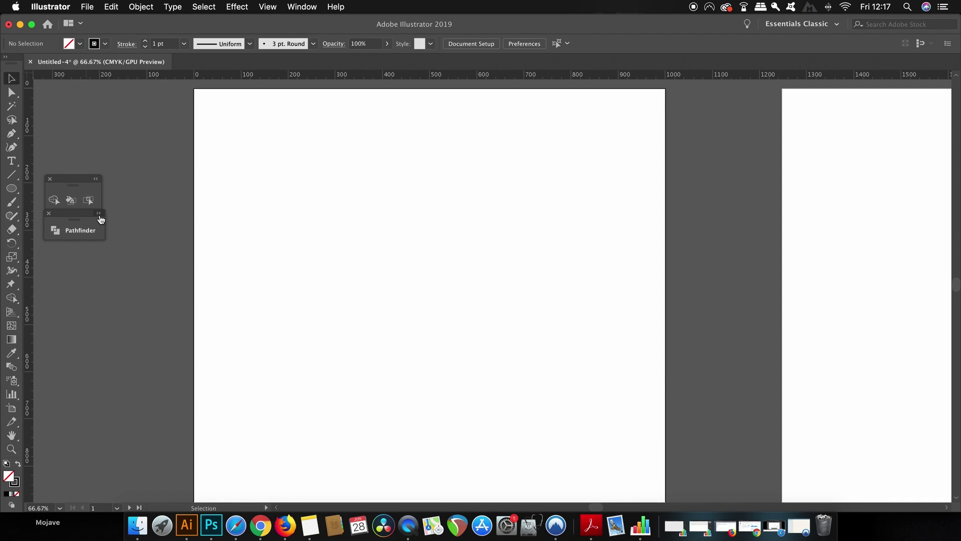
pyautogui.click(99, 213)
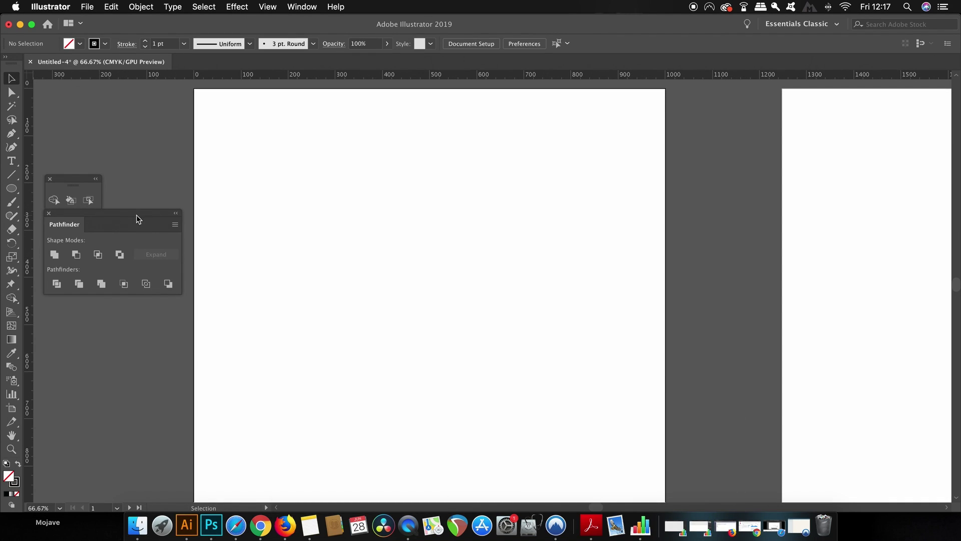
pyautogui.click(175, 212)
pyautogui.moveTo(339, 280); pyautogui.dragTo(339, 302)
# Step: Save the current layout as a new workspace named 'logo designing 2019'
pyautogui.scroll(-2, 358, 43)
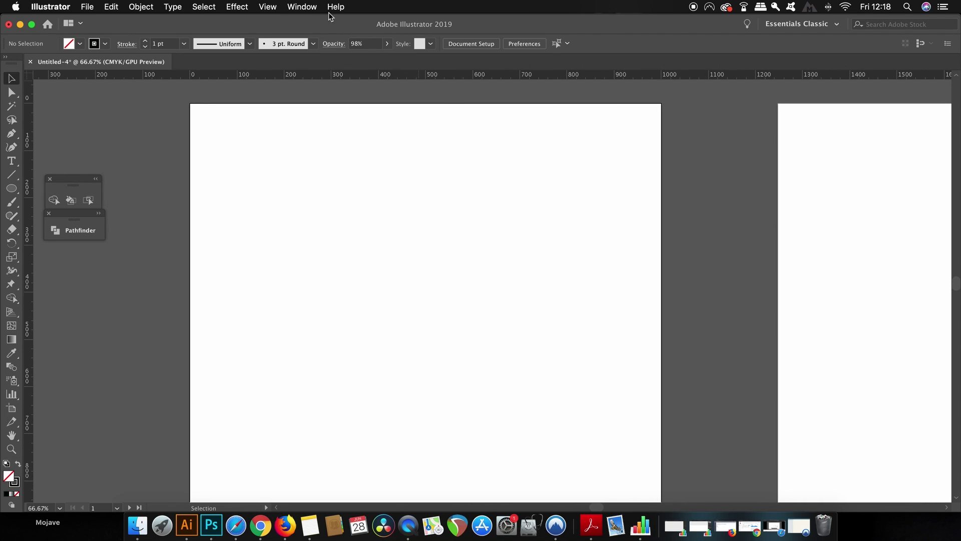
pyautogui.click(824, 24)
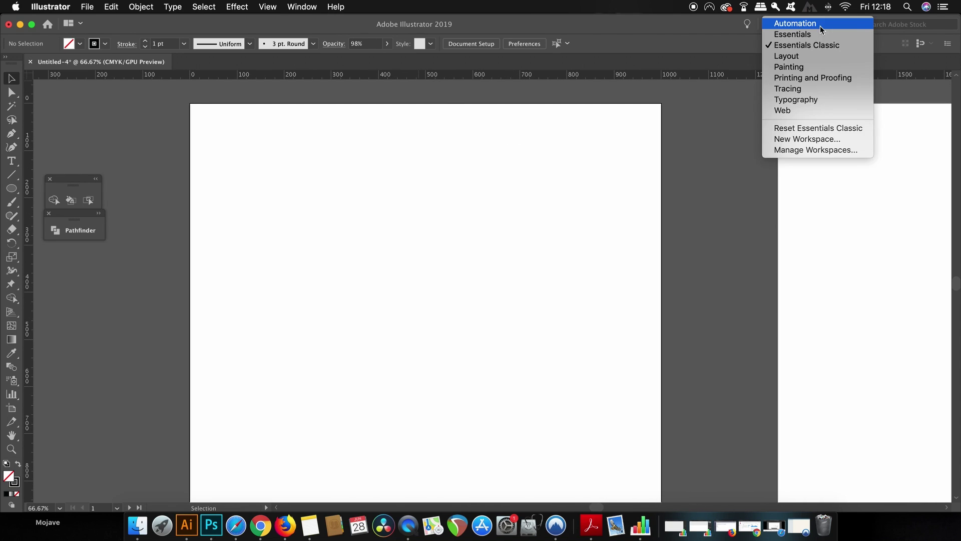
pyautogui.click(827, 145)
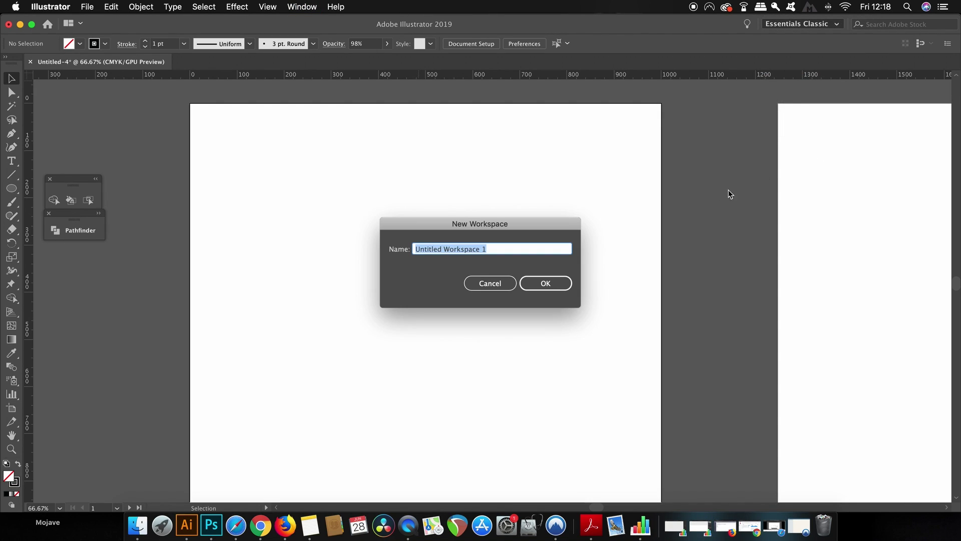
pyautogui.press('BackSpace')
pyautogui.write('logo designing')
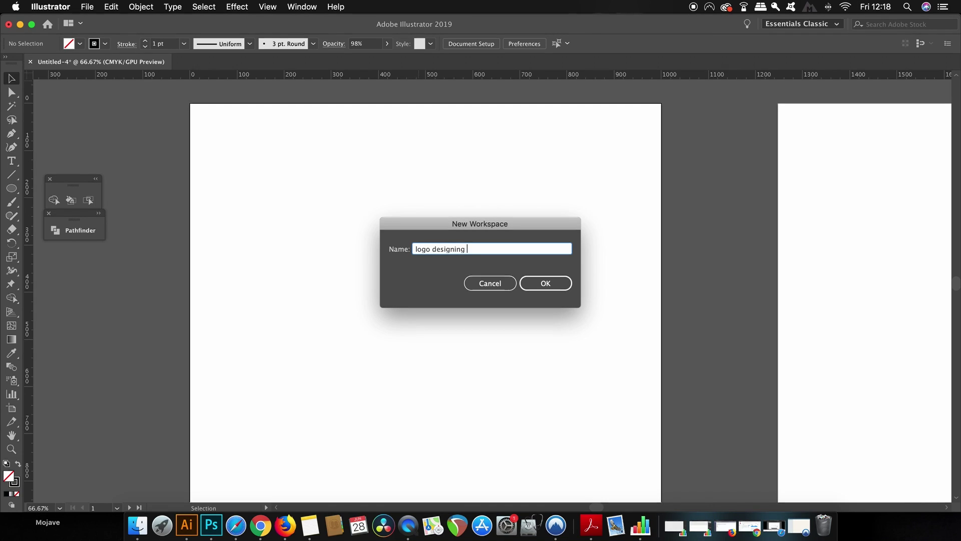
pyautogui.write(' 2019')
pyautogui.press('Return')
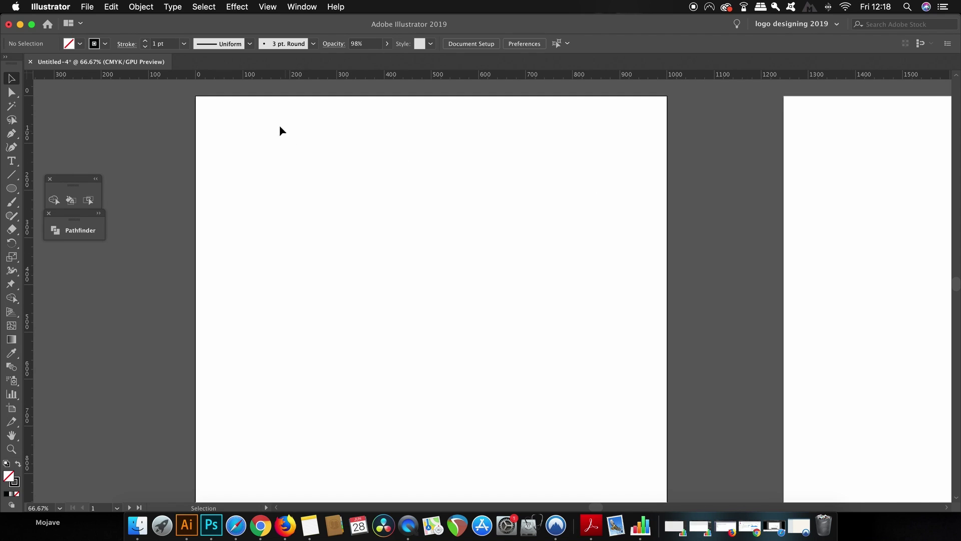
pyautogui.click(50, 6)
pyautogui.moveTo(113, 39)
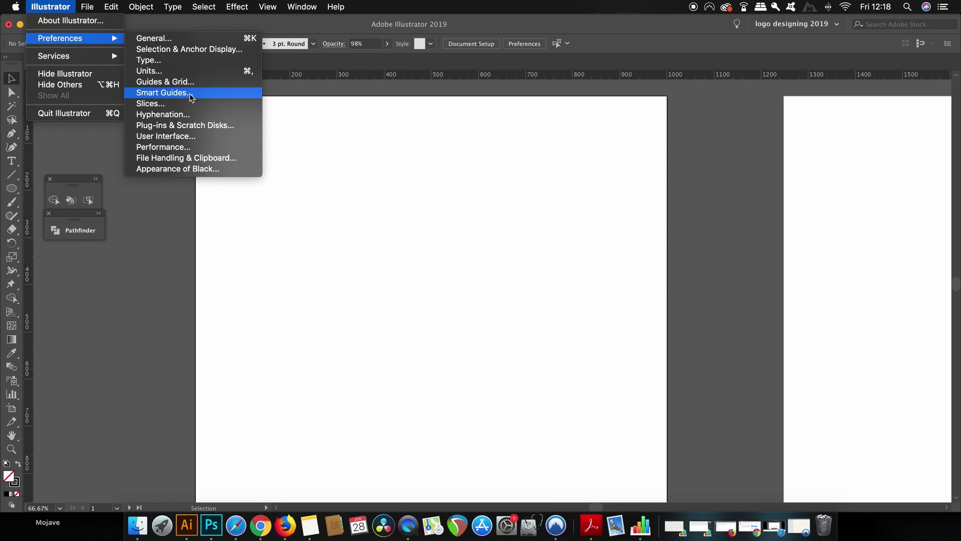
# Step: Set the Smart Guides snapping tolerance to 2 pt in Preferences
pyautogui.click(190, 93)
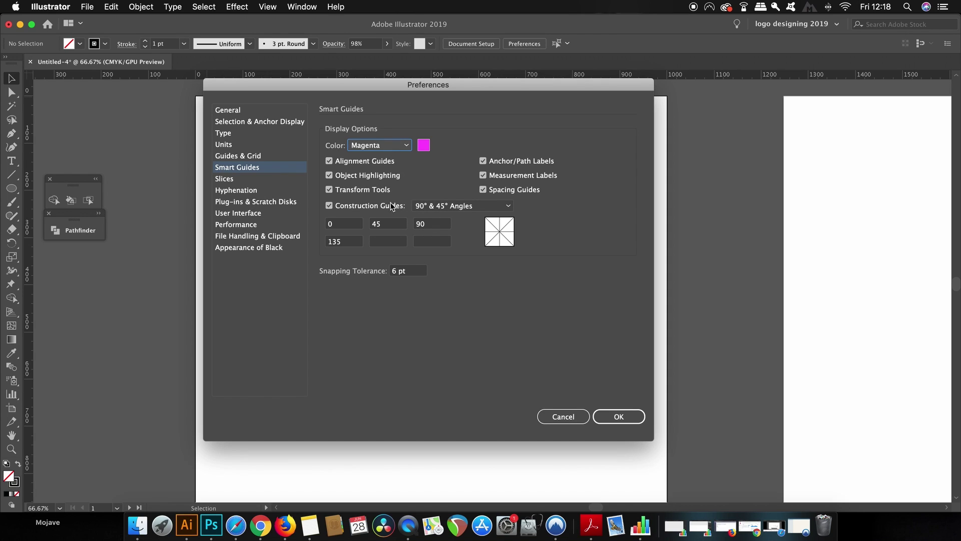
pyautogui.click(396, 274)
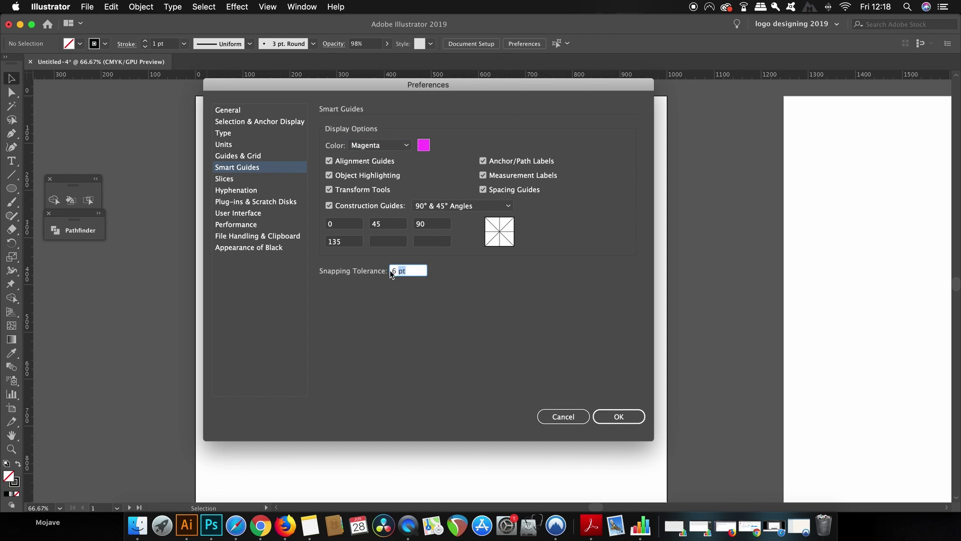
pyautogui.write('2')
pyautogui.click(619, 417)
# Step: Start a Pen path with a horizontal segment across the artboard's top
pyautogui.press('p')
pyautogui.click(240, 130)
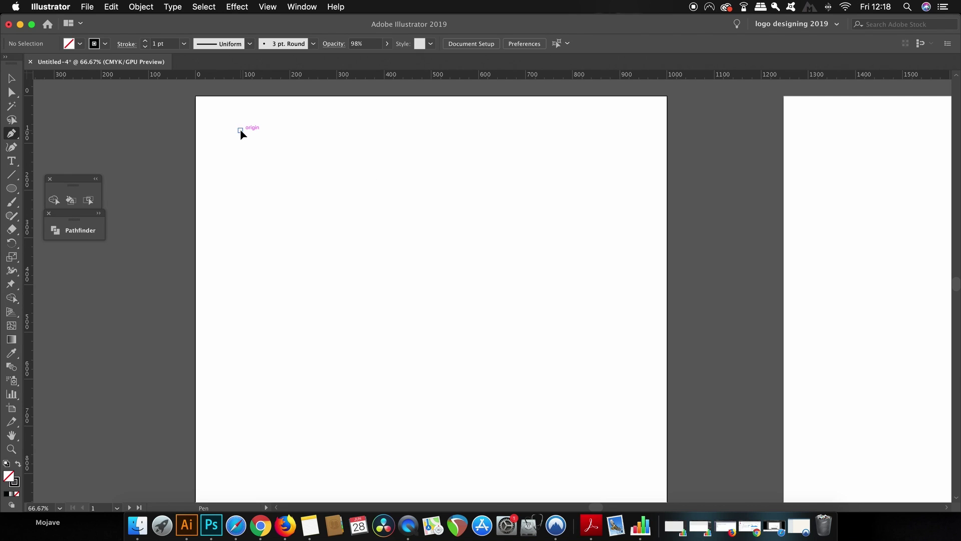
pyautogui.click(616, 131)
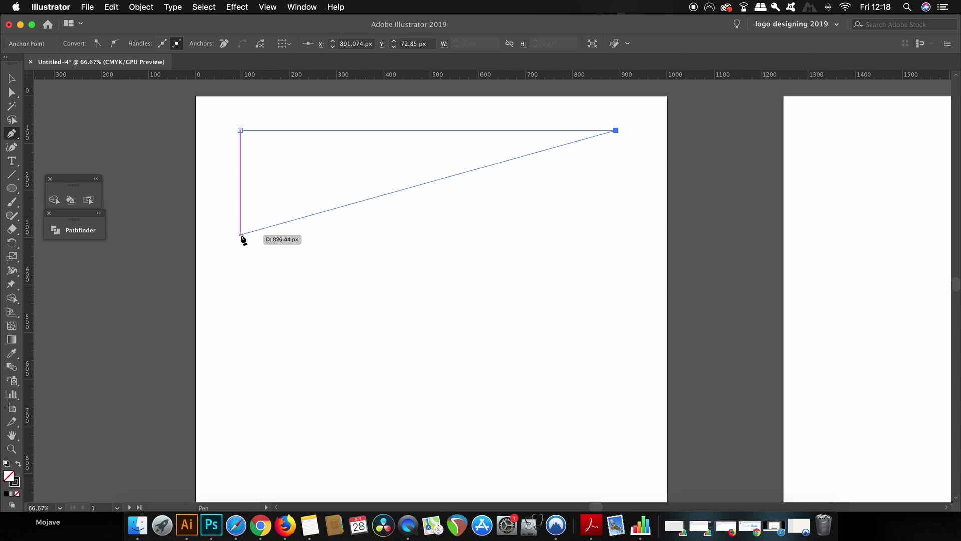
# Step: Close the path into a rectangle and swap fill and stroke to make it black-filled
pyautogui.click(616, 287)
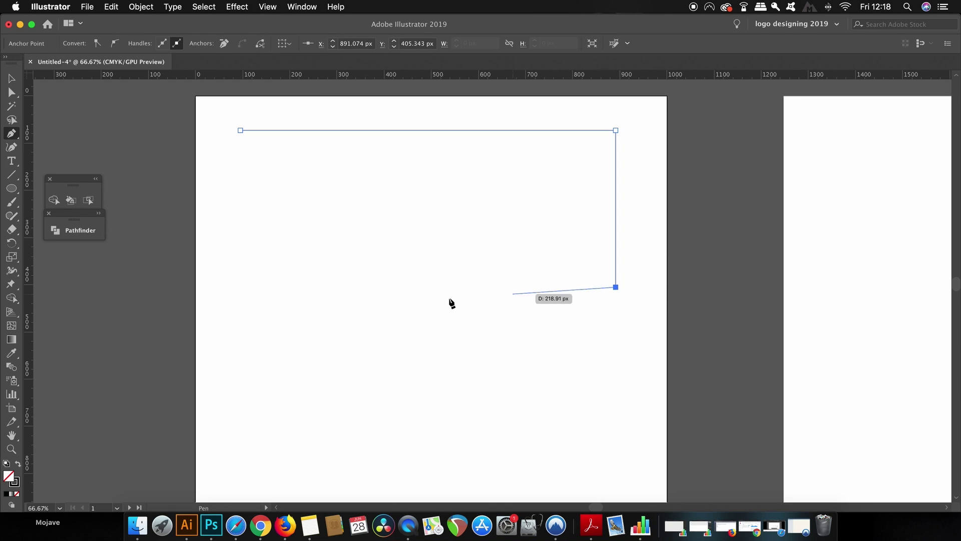
pyautogui.click(241, 287)
pyautogui.click(240, 130)
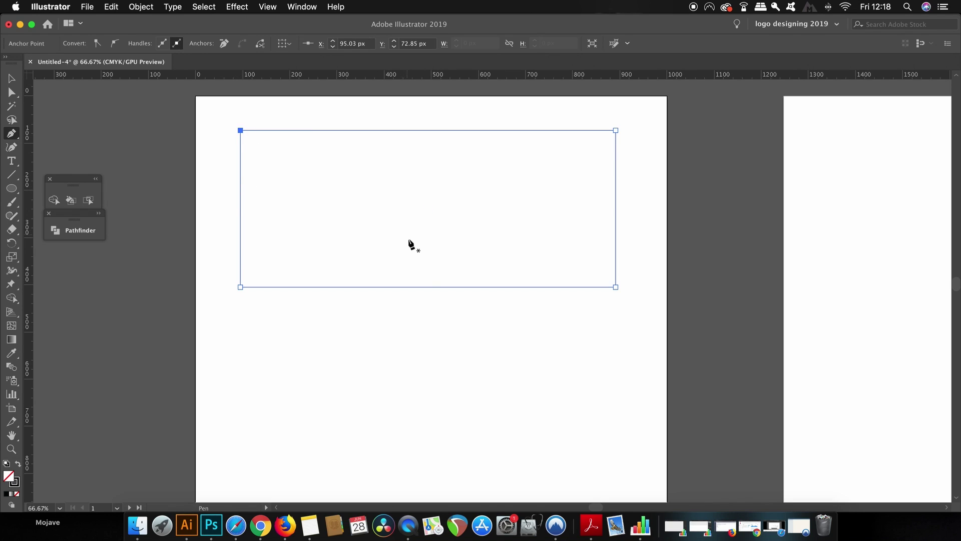
pyautogui.press('v')
pyautogui.hotkey('shift', 'x')
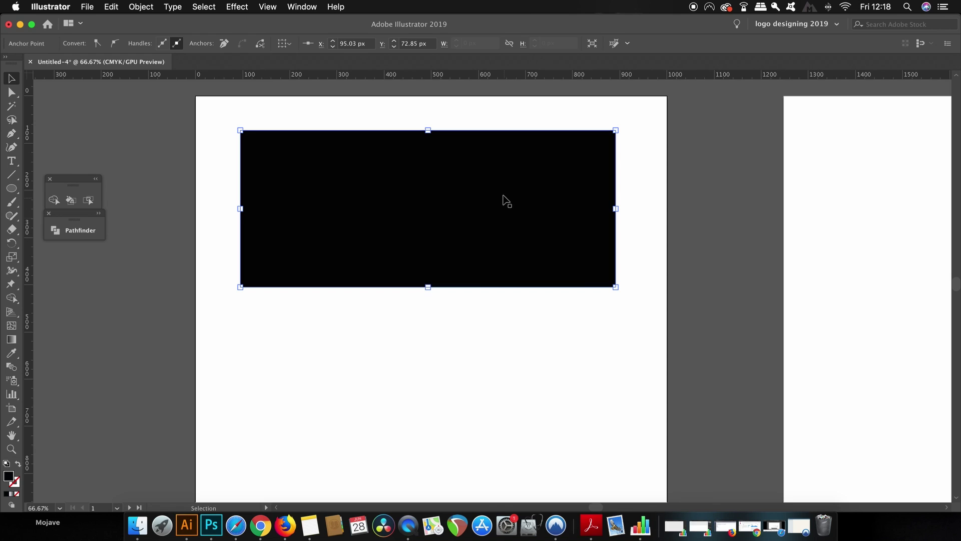
# Step: Alt-drag a duplicate of the black rectangle to its right
pyautogui.click(482, 209)
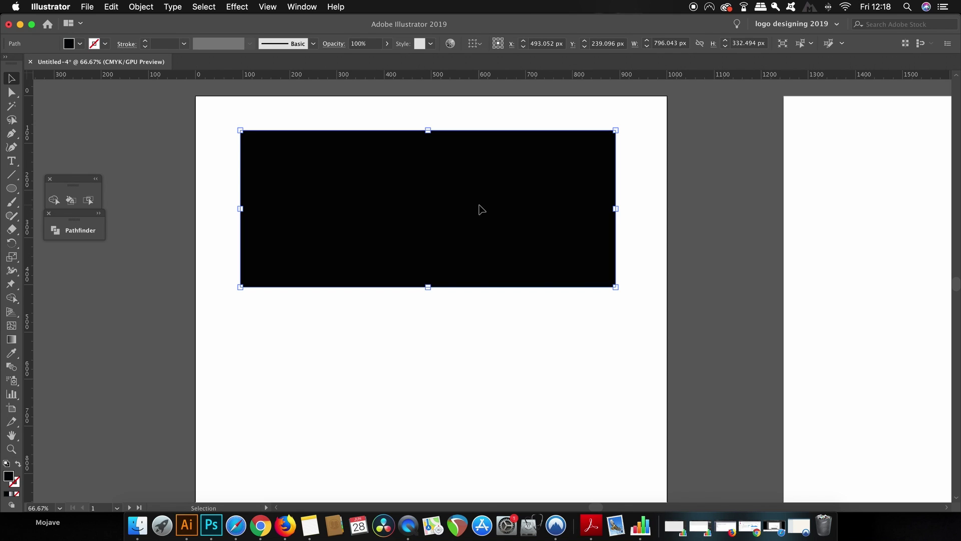
pyautogui.moveTo(482, 208); pyautogui.dragTo(877, 209)
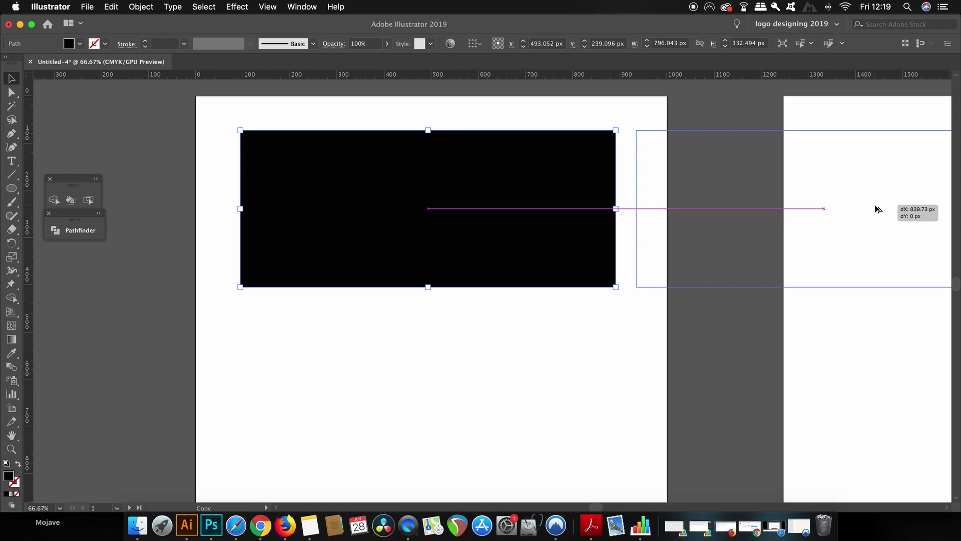
pyautogui.moveTo(878, 209); pyautogui.dragTo(876, 208)
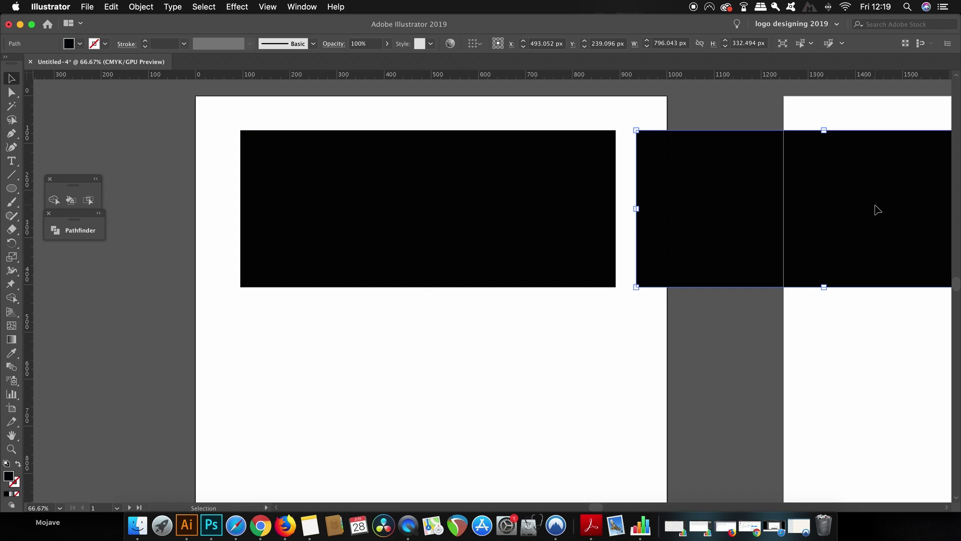
# Step: Delete the duplicate and the black rectangle, then pan the view slightly
pyautogui.press('Delete')
pyautogui.click(530, 222)
pyautogui.press('Delete')
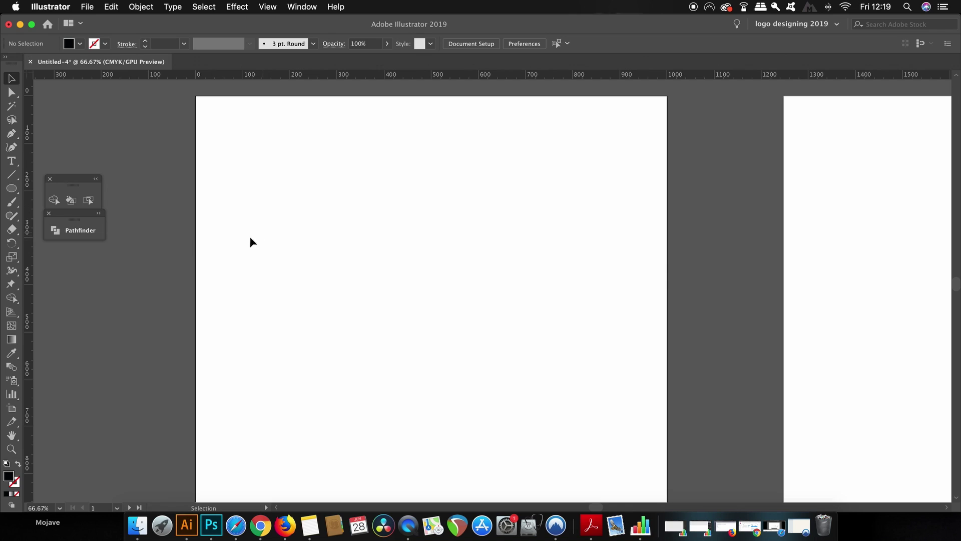
pyautogui.moveTo(289, 246); pyautogui.dragTo(289, 238)
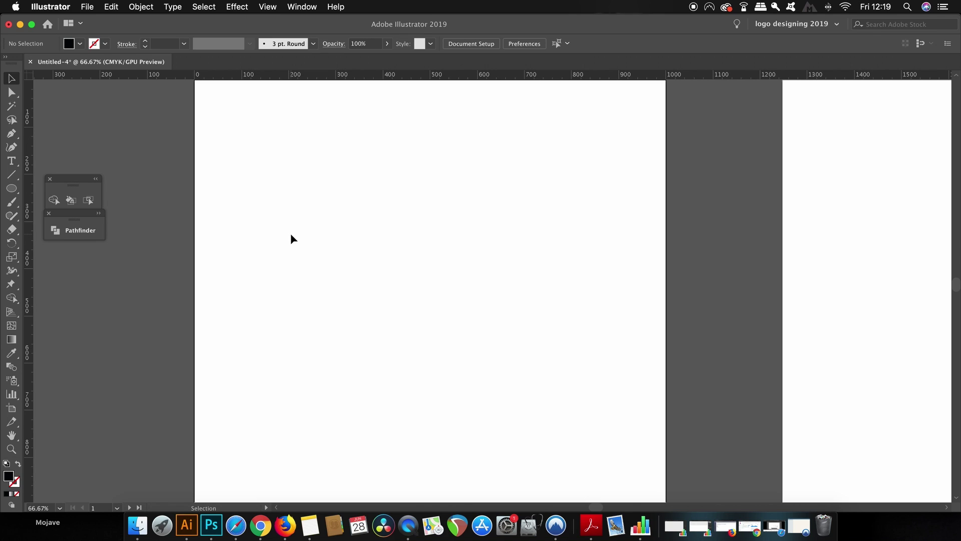
# Step: Draw a quick horizontal Pen test segment on the artboard
pyautogui.press('p')
pyautogui.click(280, 191)
pyautogui.click(484, 190)
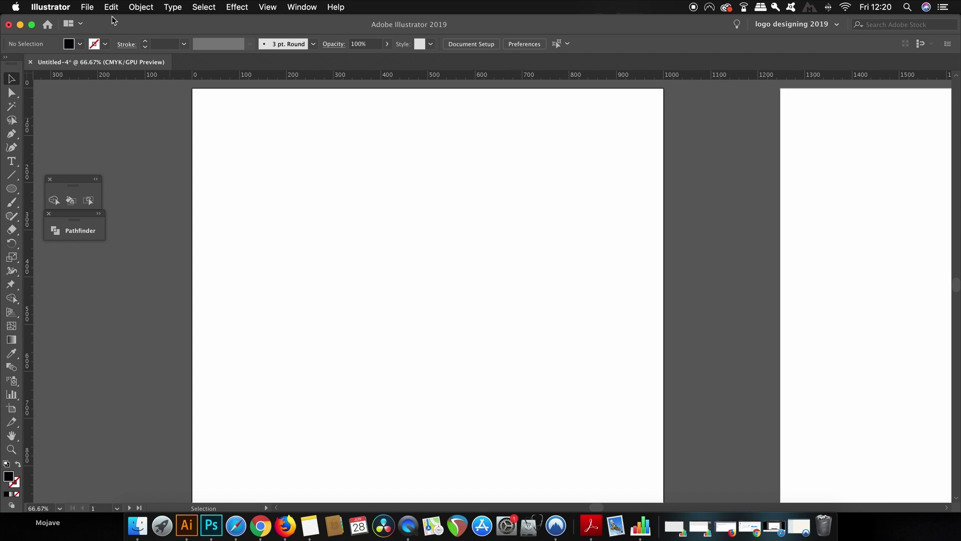
pyautogui.click(87, 6)
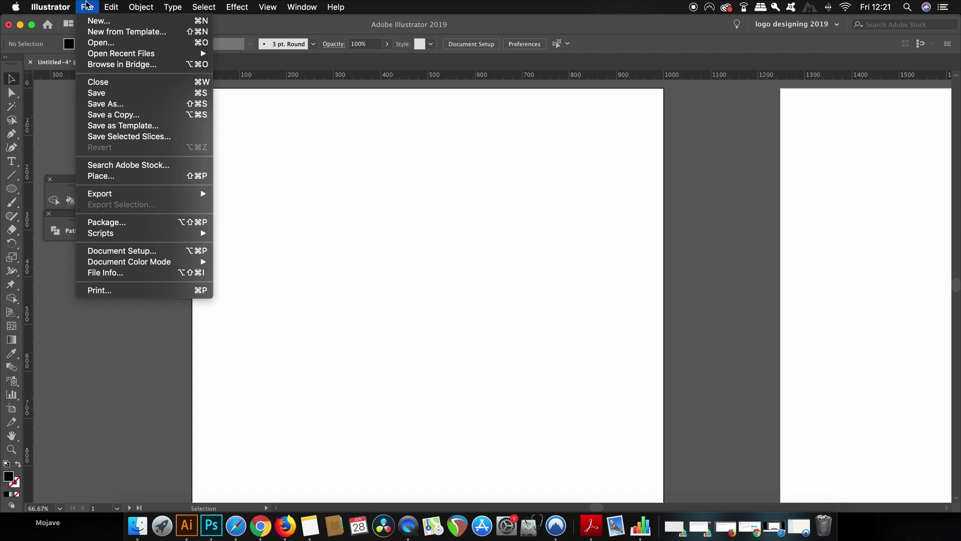
pyautogui.moveTo(51, 7)
pyautogui.moveTo(78, 40)
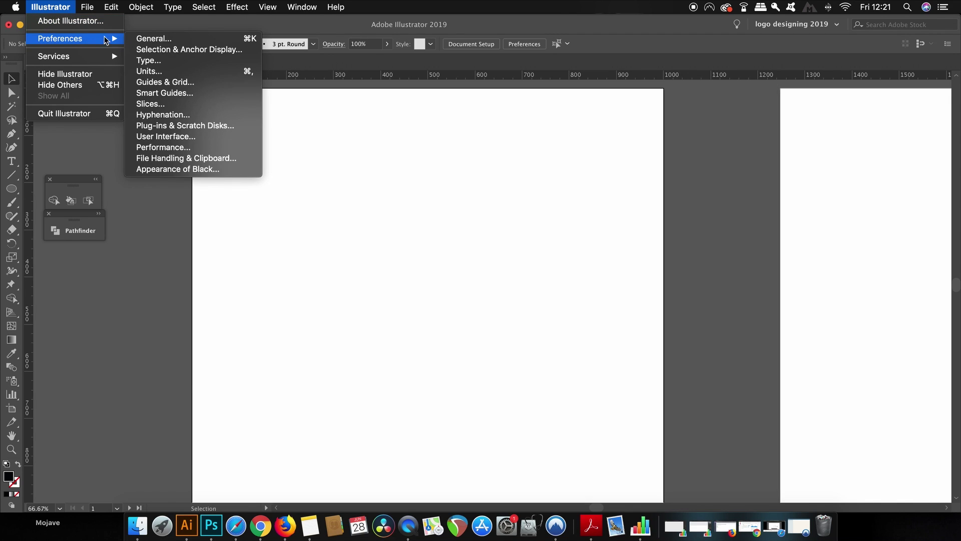
pyautogui.click(208, 141)
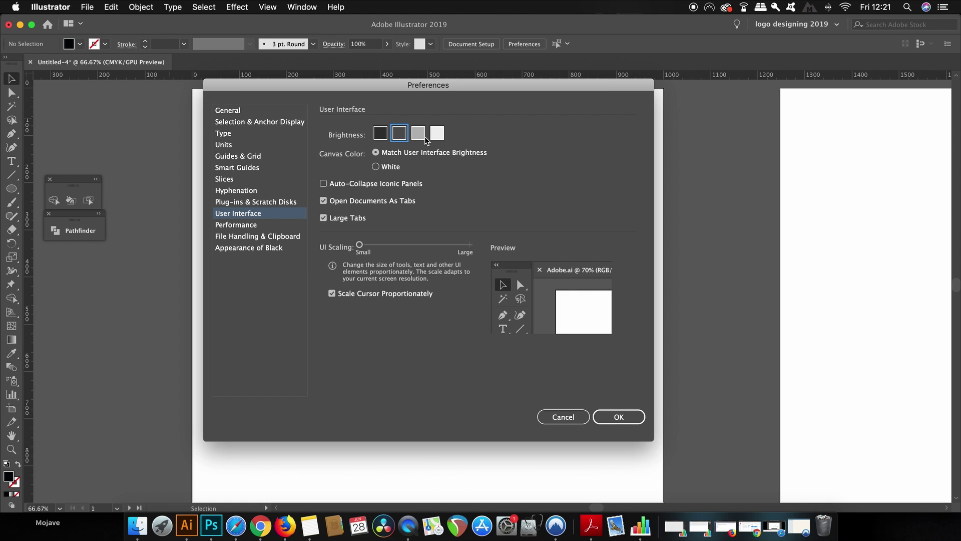
pyautogui.click(437, 134)
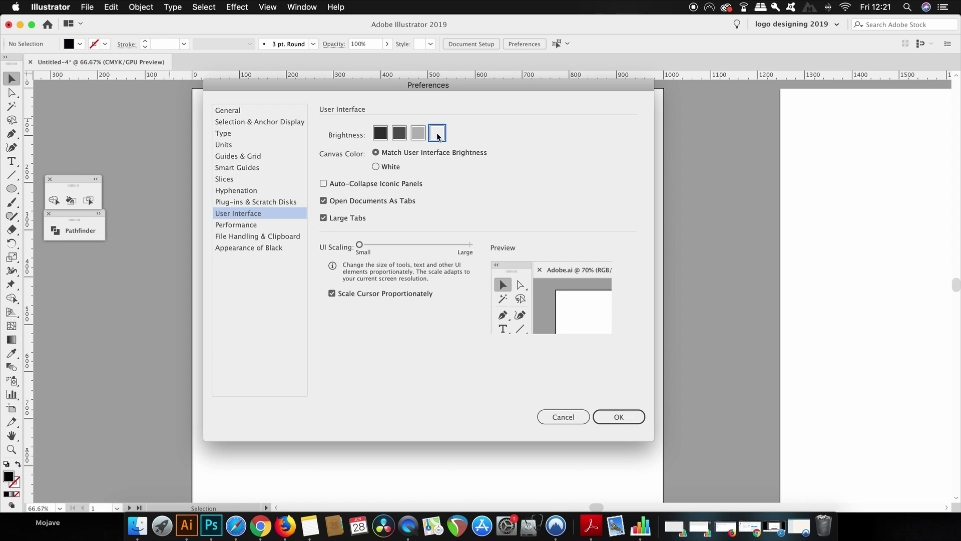
pyautogui.click(382, 134)
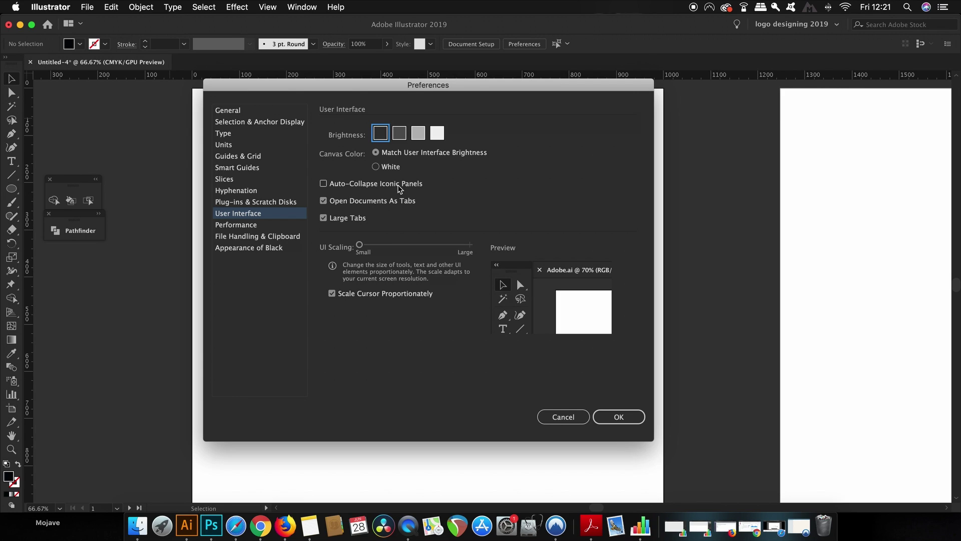
pyautogui.click(399, 133)
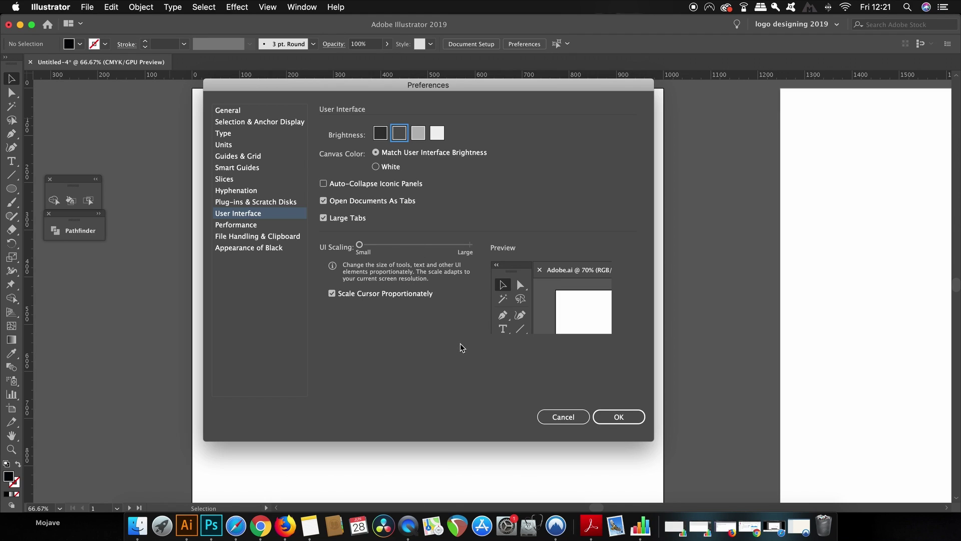
pyautogui.click(618, 416)
# Step: In Selection & Anchor Display preferences, set Tolerance to 1 px, leaving anchor size mid-way
pyautogui.click(50, 6)
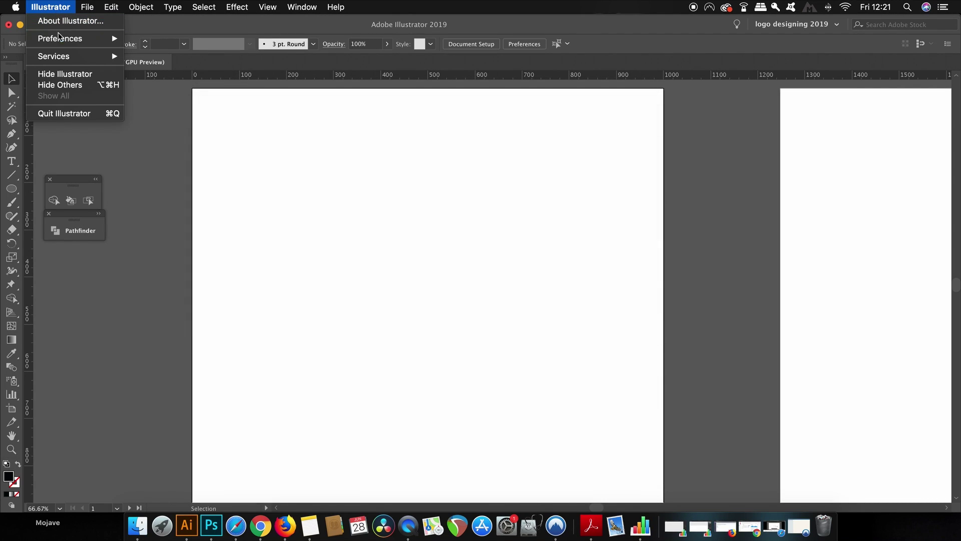
pyautogui.moveTo(60, 38)
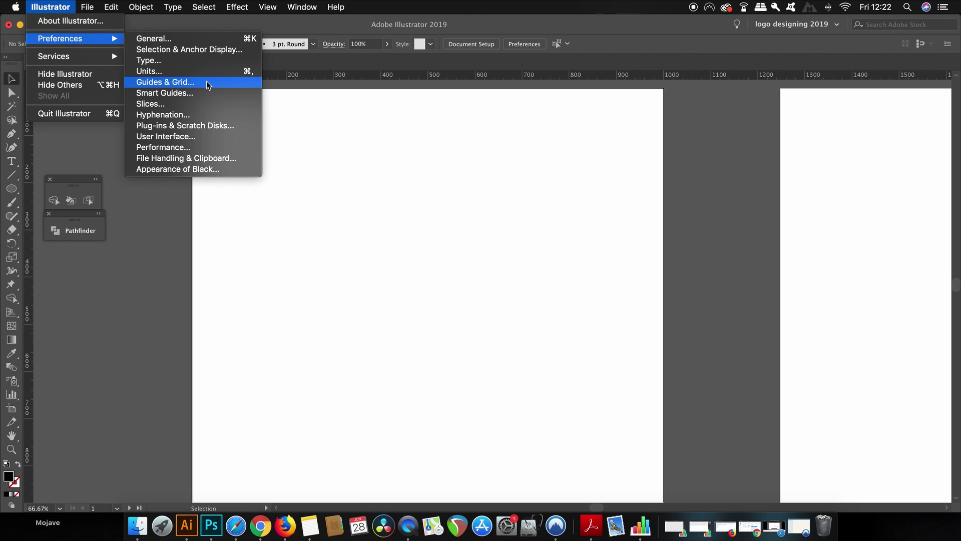
pyautogui.click(210, 50)
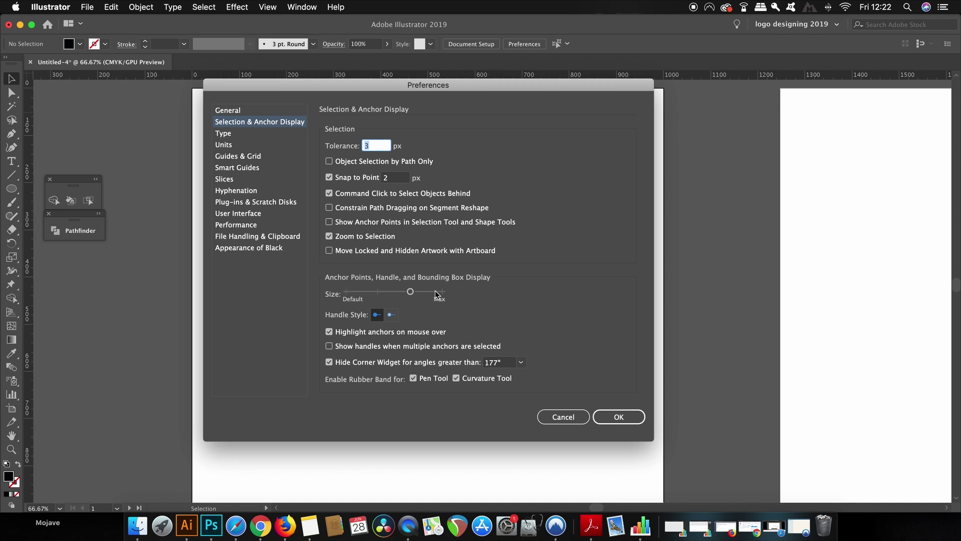
pyautogui.click(411, 292)
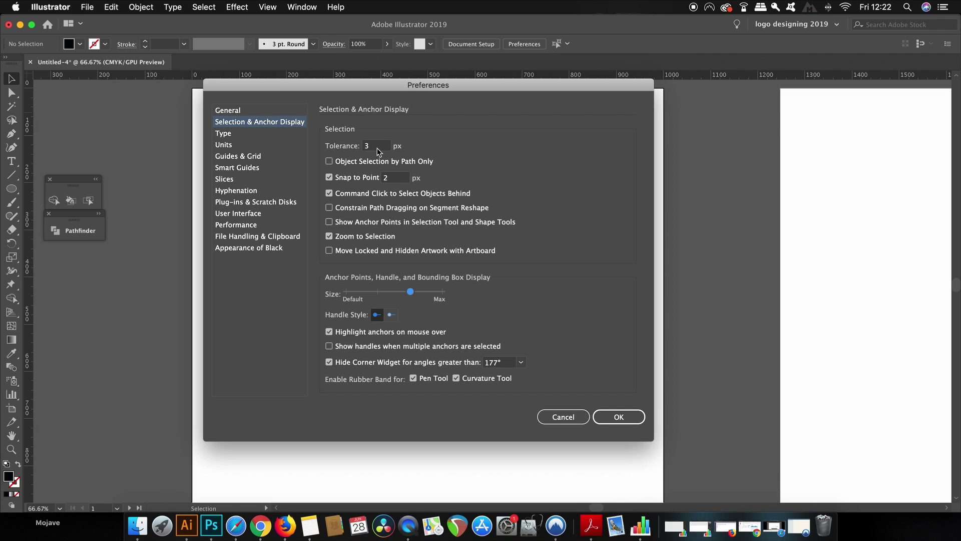
pyautogui.click(371, 145)
pyautogui.write('1')
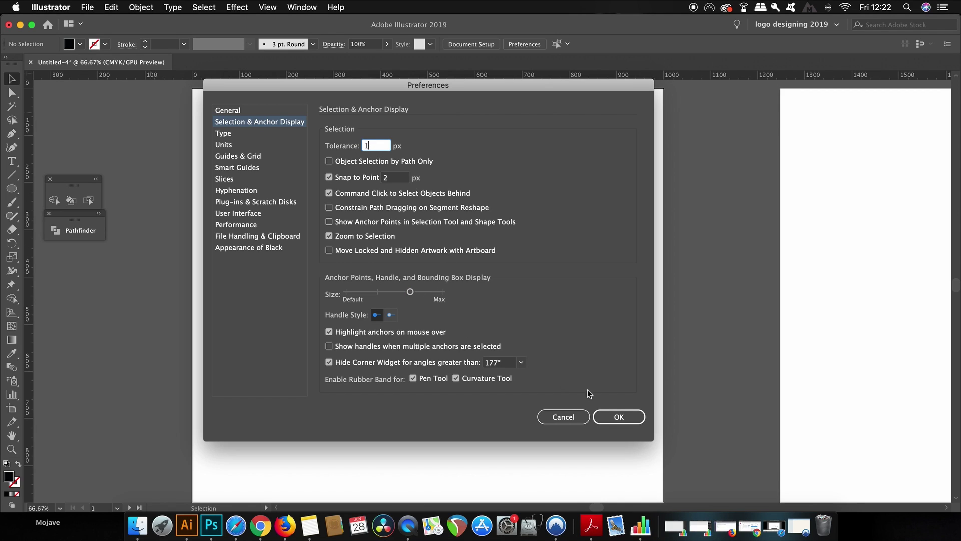
pyautogui.click(622, 421)
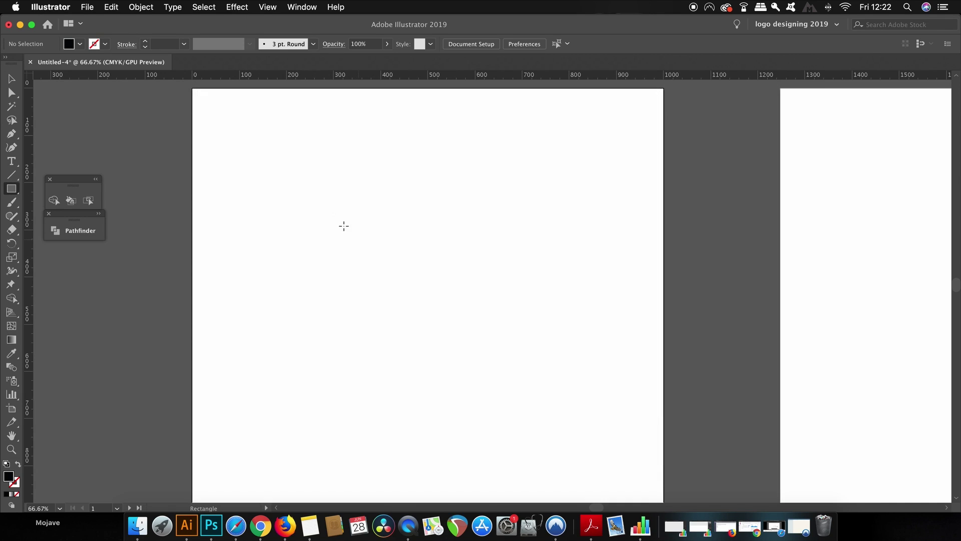
# Step: Draw a large black rectangle of about 530 × 391 px in the artboard's upper half
pyautogui.press('m')
pyautogui.moveTo(285, 171); pyautogui.dragTo(303, 197)
pyautogui.moveTo(342, 232); pyautogui.dragTo(535, 354)
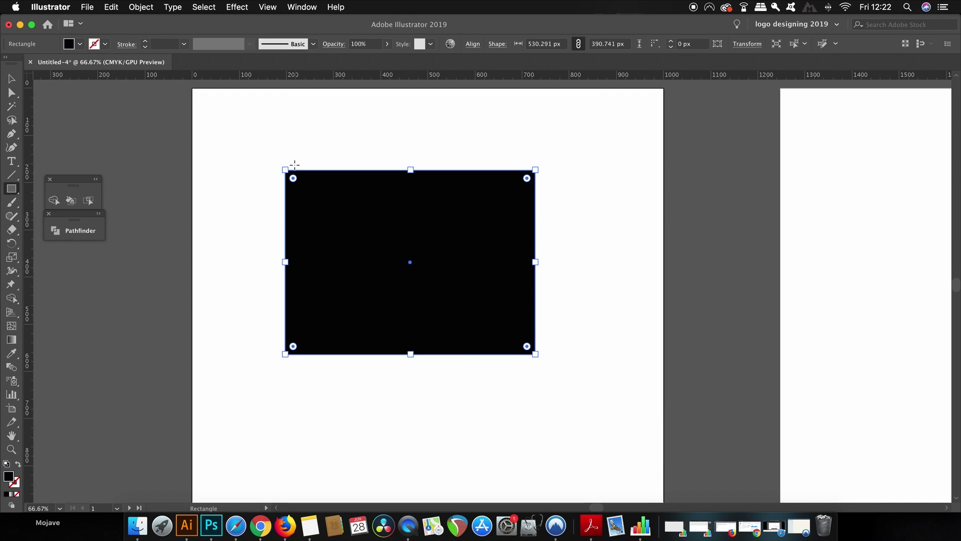
# Step: Reset the anchor display size to Default in Selection & Anchor Display preferences
pyautogui.click(144, 5)
pyautogui.moveTo(173, 253)
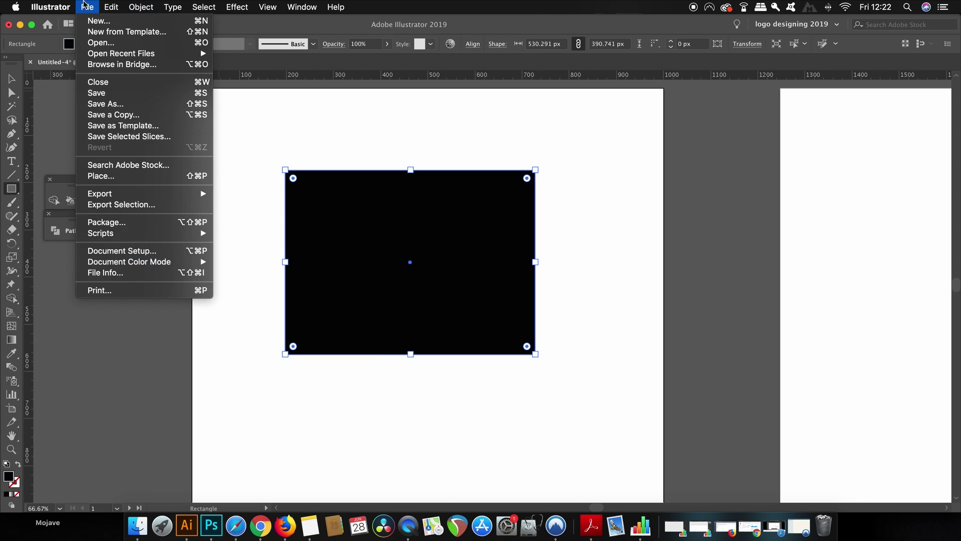
pyautogui.moveTo(51, 7)
pyautogui.moveTo(77, 39)
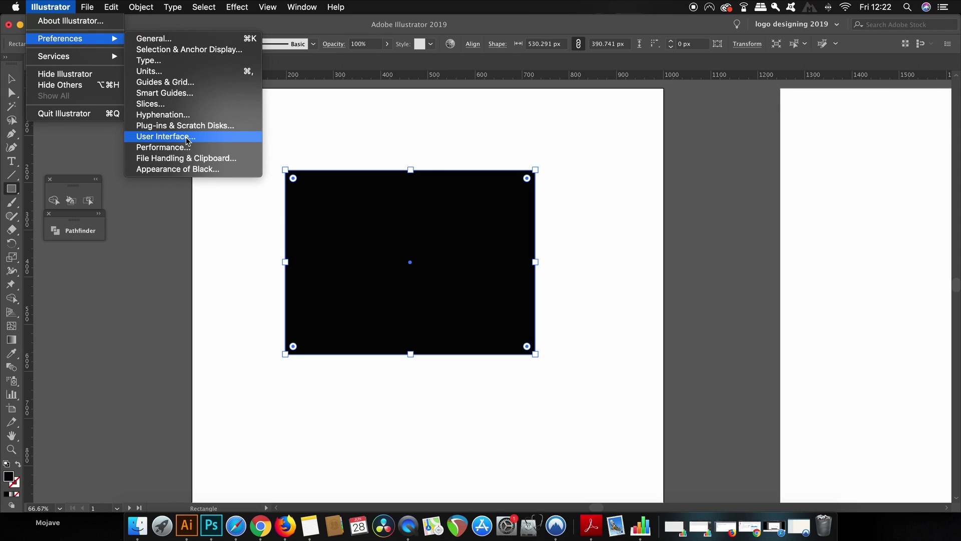
pyautogui.click(190, 49)
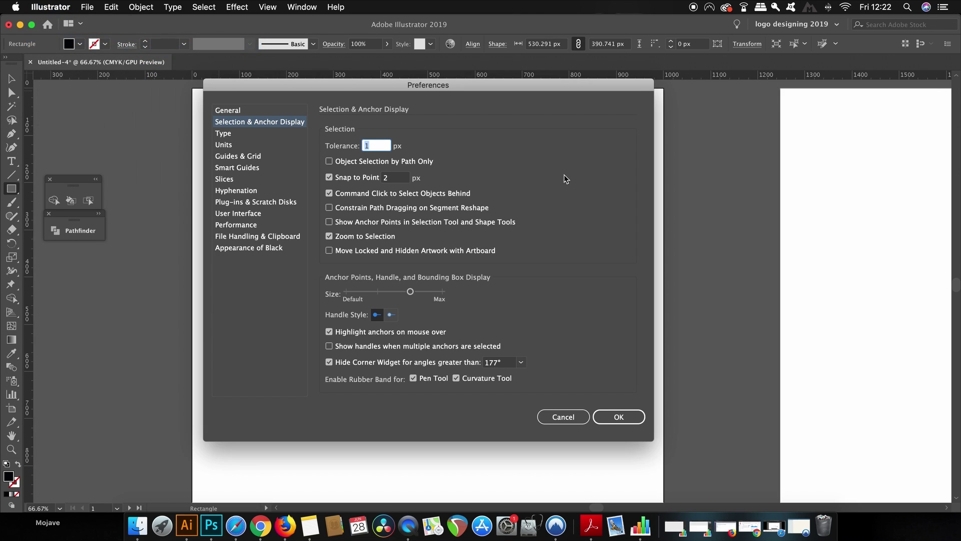
pyautogui.moveTo(386, 93); pyautogui.dragTo(633, 95)
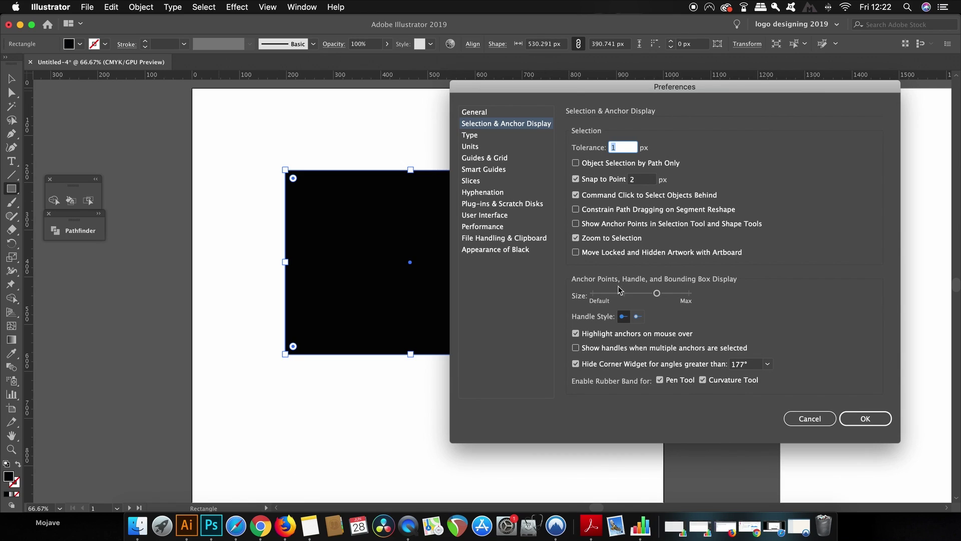
pyautogui.click(593, 294)
pyautogui.click(866, 418)
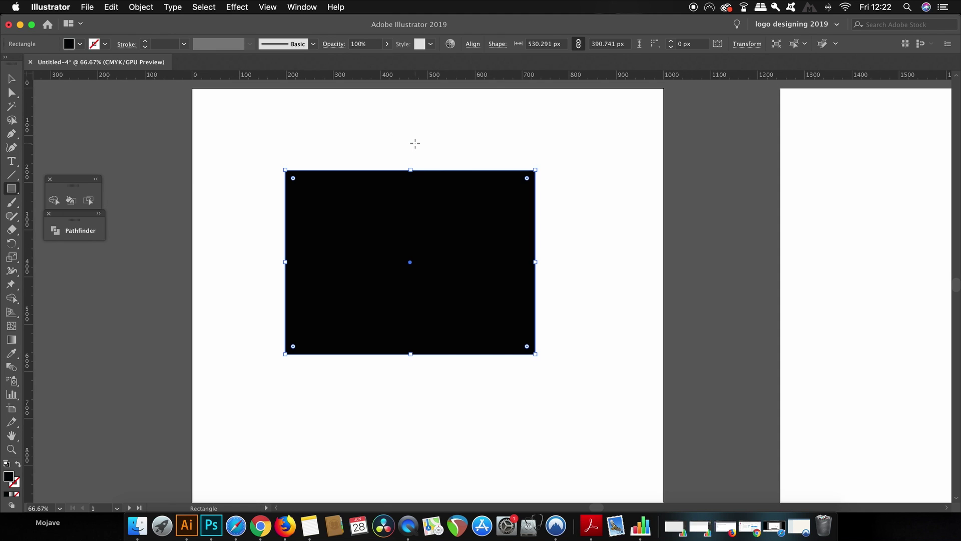
pyautogui.press('v')
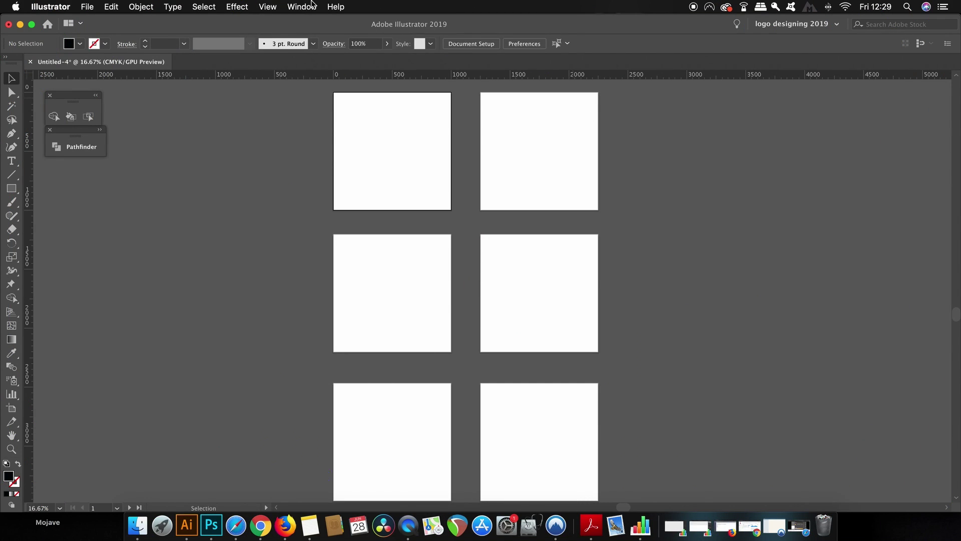
# Step: Show the Swatches panel and load the PANTONE+ Solid Uncoated colour book from its library menu
pyautogui.click(302, 7)
pyautogui.click(431, 379)
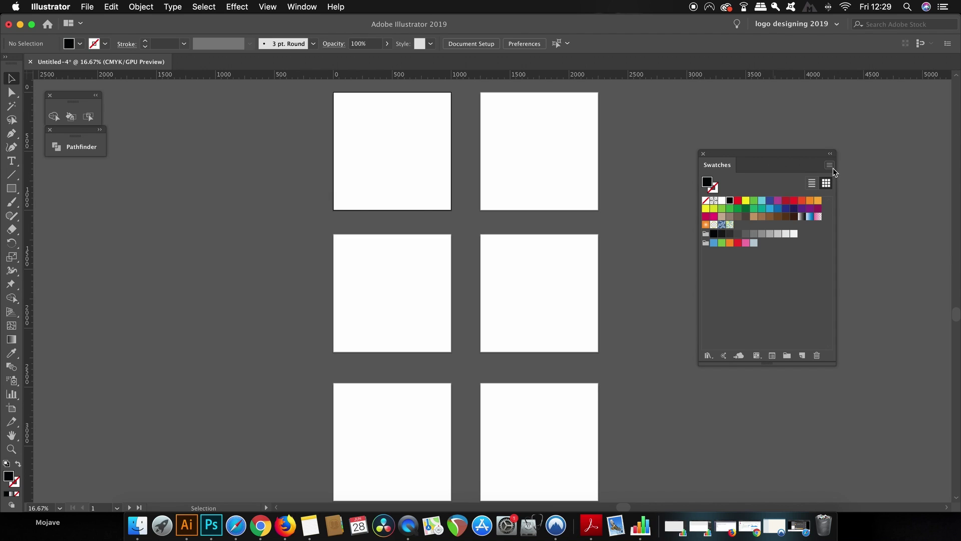
pyautogui.click(830, 167)
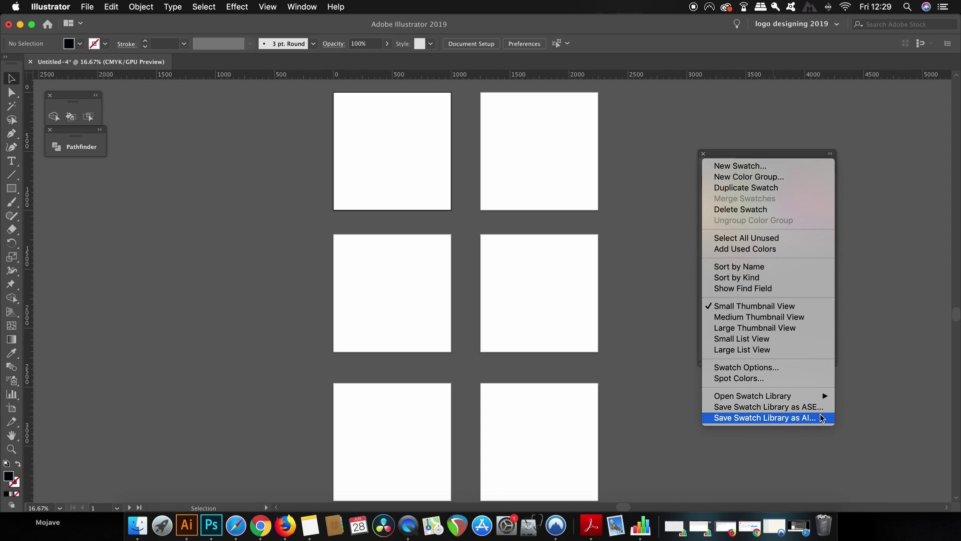
pyautogui.moveTo(825, 396)
pyautogui.moveTo(899, 278)
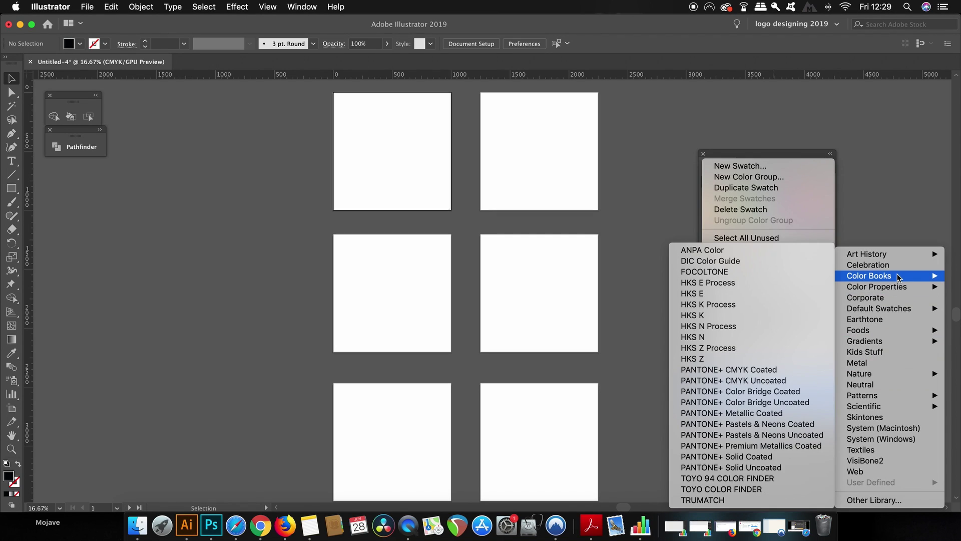
pyautogui.click(792, 468)
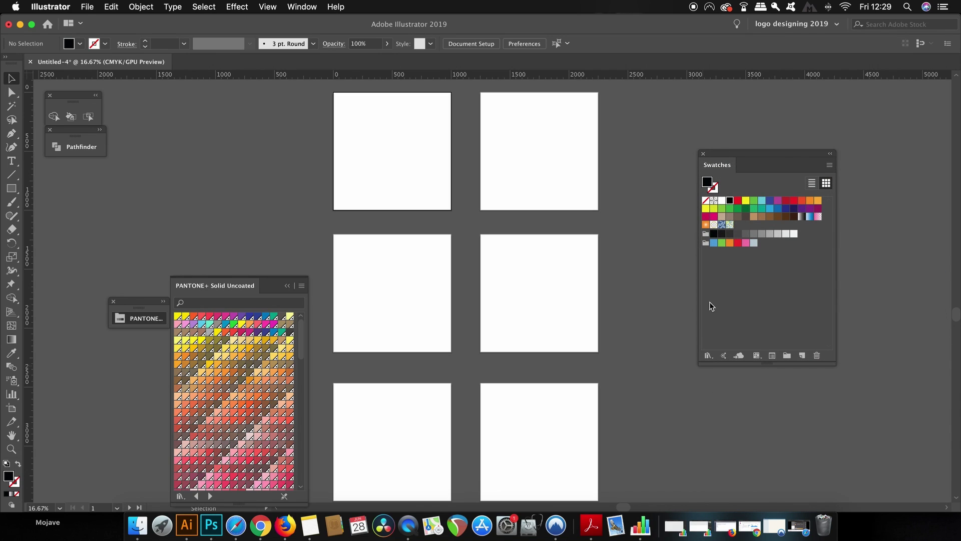
# Step: Close the Swatches panel and reposition the floating PANTONE+ Solid Uncoated library panel
pyautogui.click(704, 154)
pyautogui.click(165, 319)
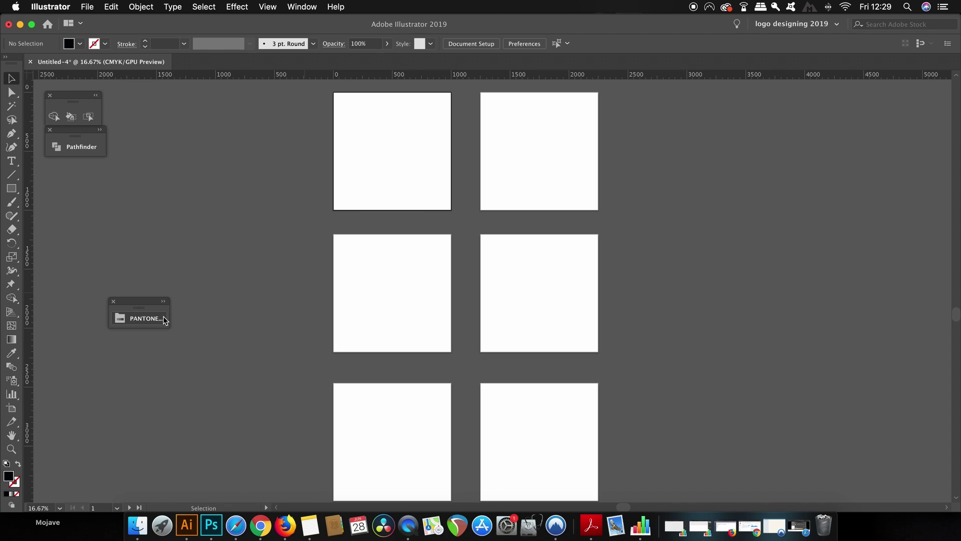
pyautogui.click(163, 317)
pyautogui.moveTo(151, 299); pyautogui.dragTo(142, 222)
pyautogui.click(140, 244)
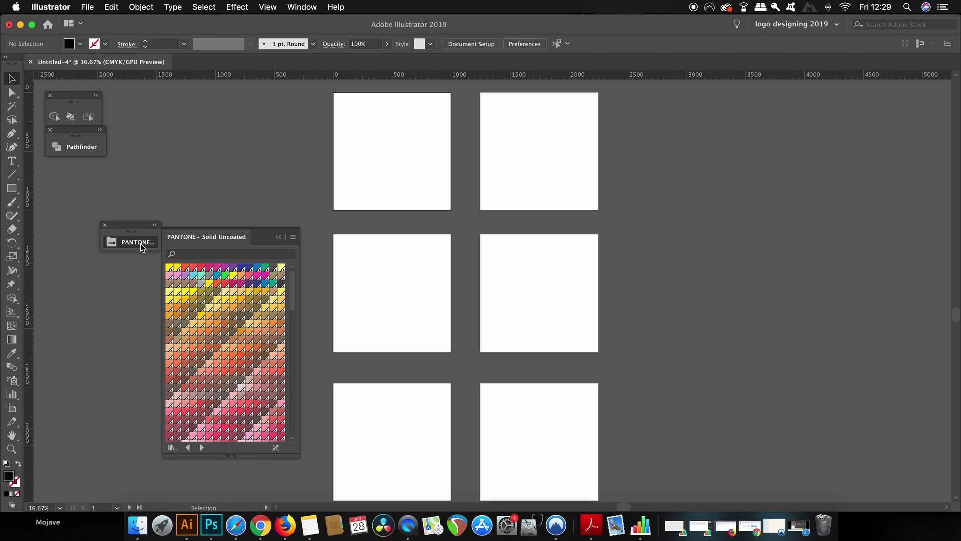
pyautogui.moveTo(290, 294); pyautogui.dragTo(293, 378)
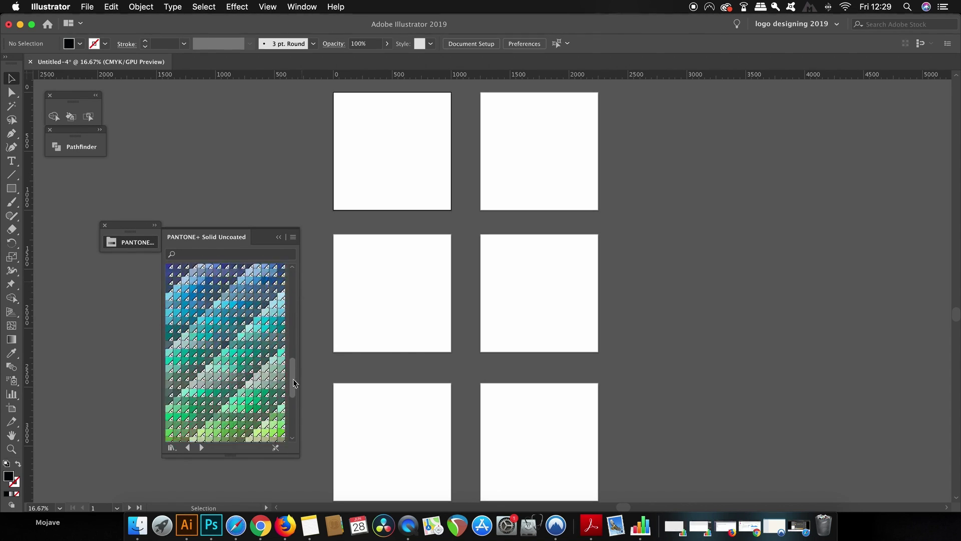
pyautogui.scroll(15, 292, 396)
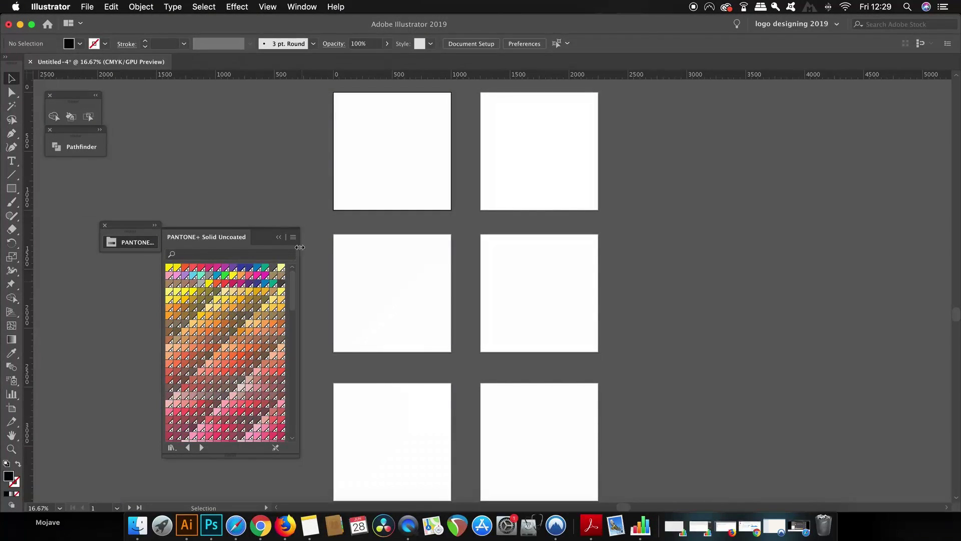
pyautogui.click(141, 242)
# Step: Dock the PANTONE+ Solid Uncoated library above Pathfinder and leave it collapsed
pyautogui.moveTo(133, 230); pyautogui.dragTo(90, 195)
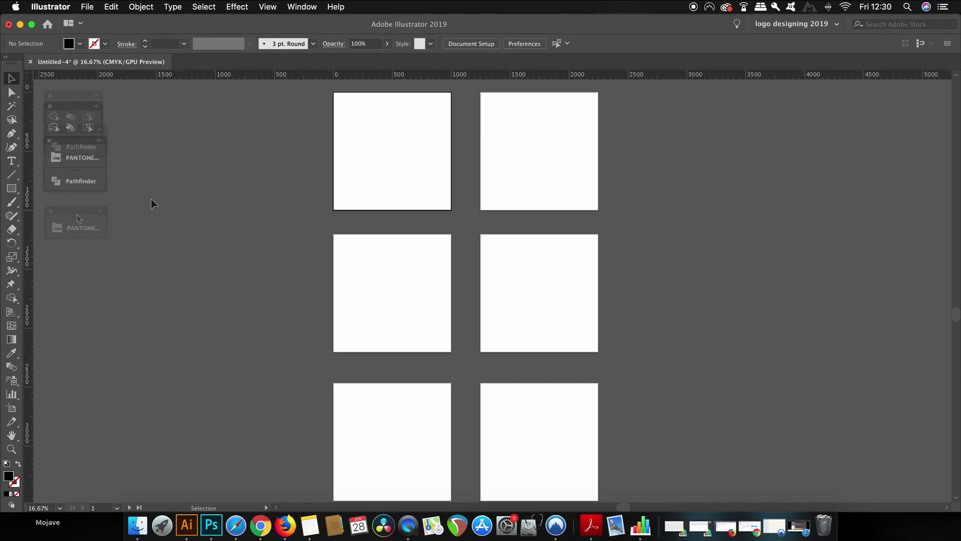
pyautogui.click(90, 166)
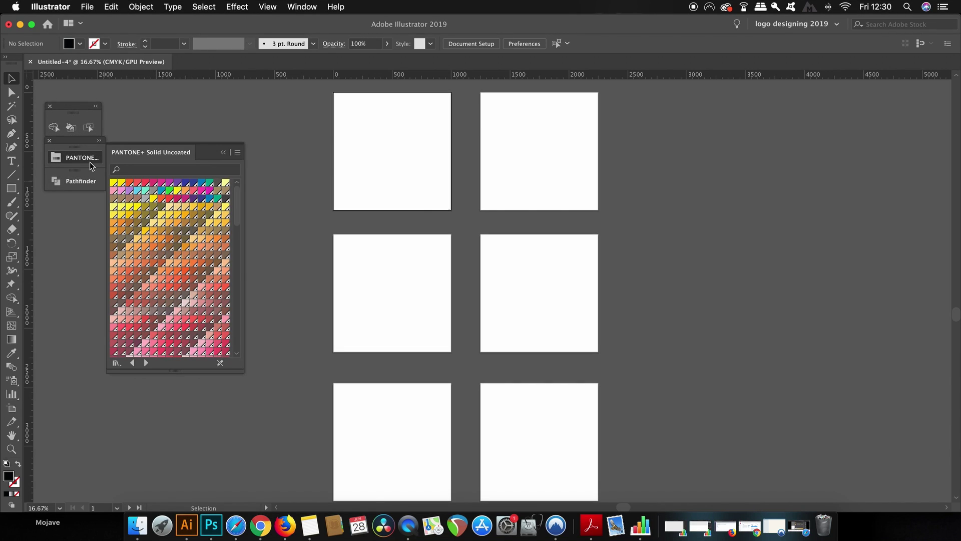
pyautogui.scroll(-10, 206, 234)
pyautogui.scroll(10, 207, 234)
pyautogui.click(93, 161)
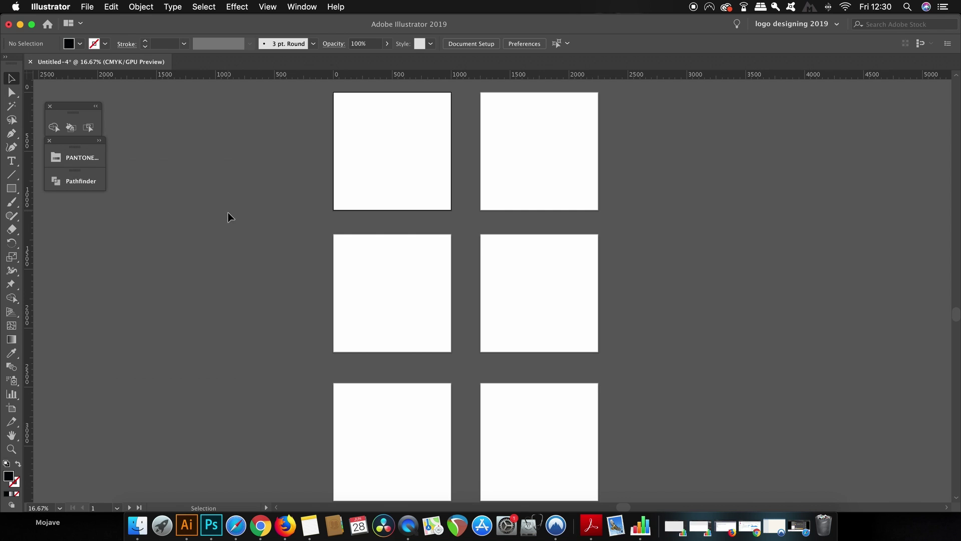